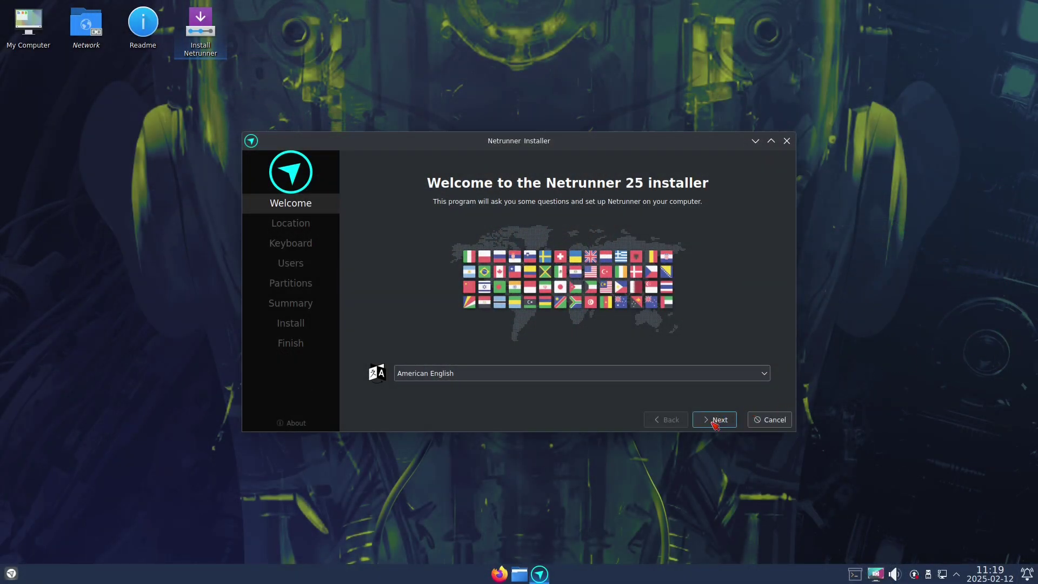
Advance past the welcome, location and keyboard pages and fill in user details with computer name netrunner-vm.
left_click(717, 420)
left_click(720, 421)
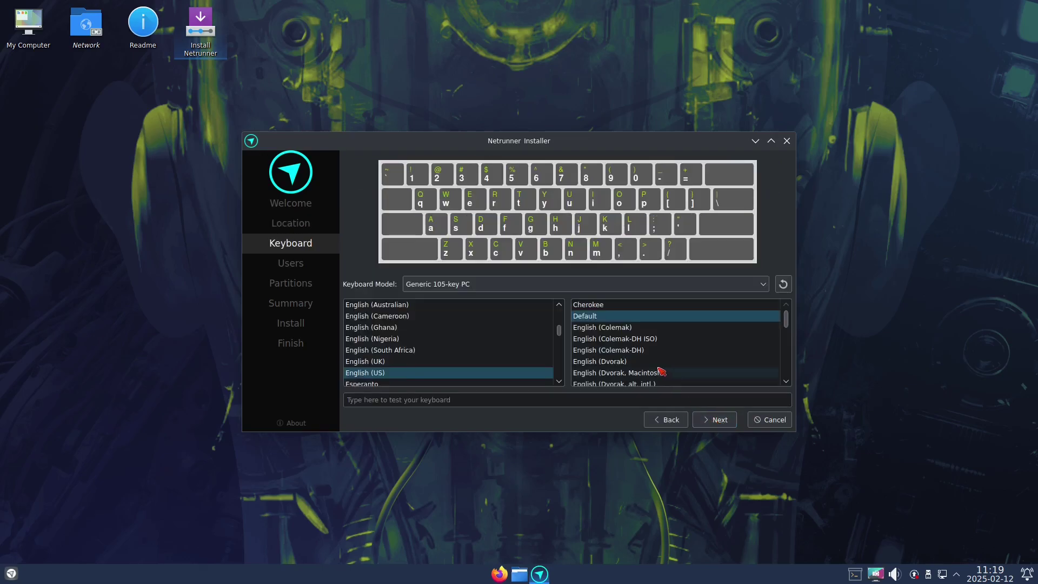
left_click(719, 421)
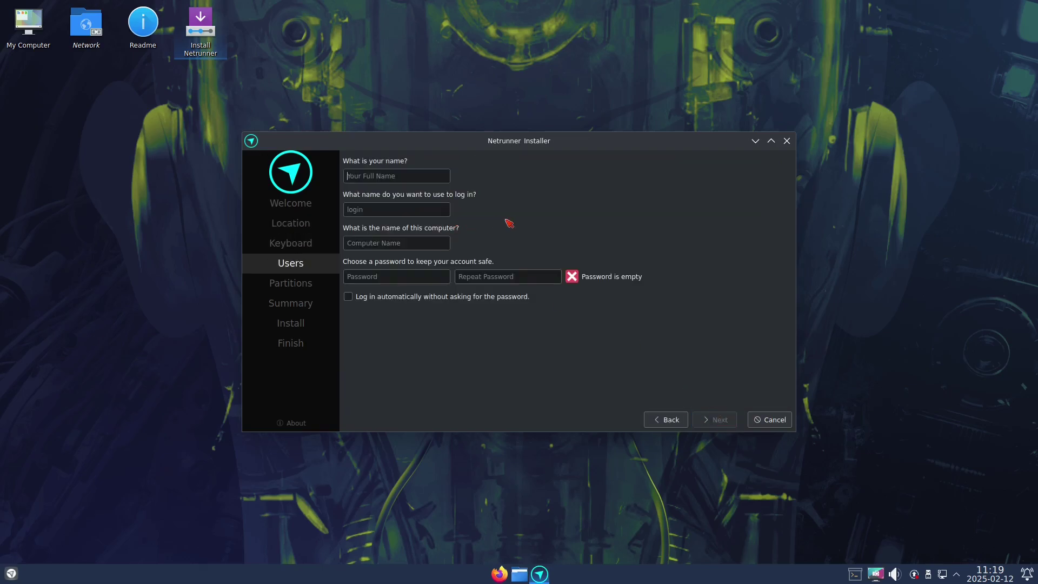
type("dt")
triple_click(388, 243)
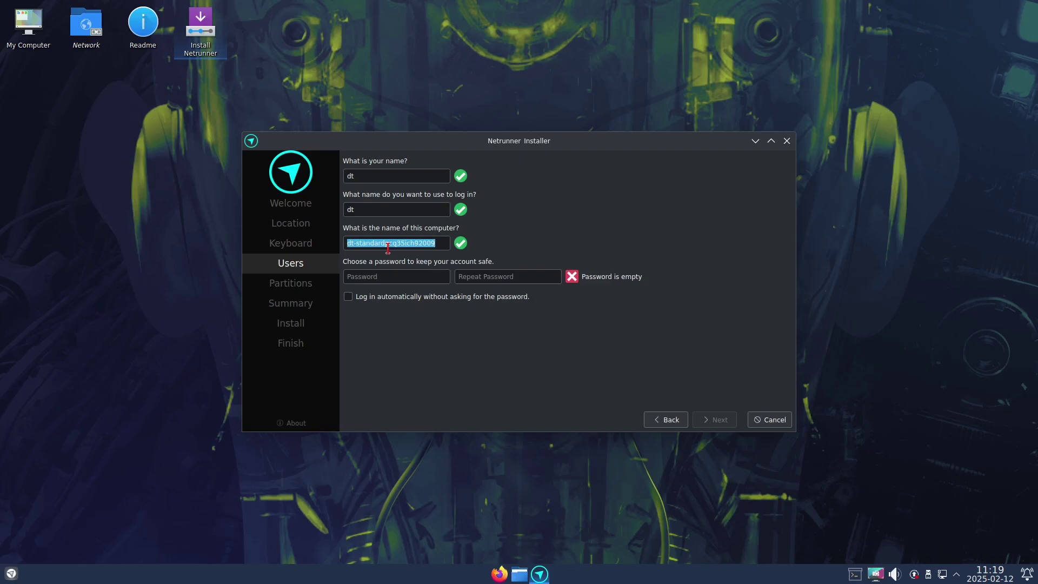
type("netrunner-vm")
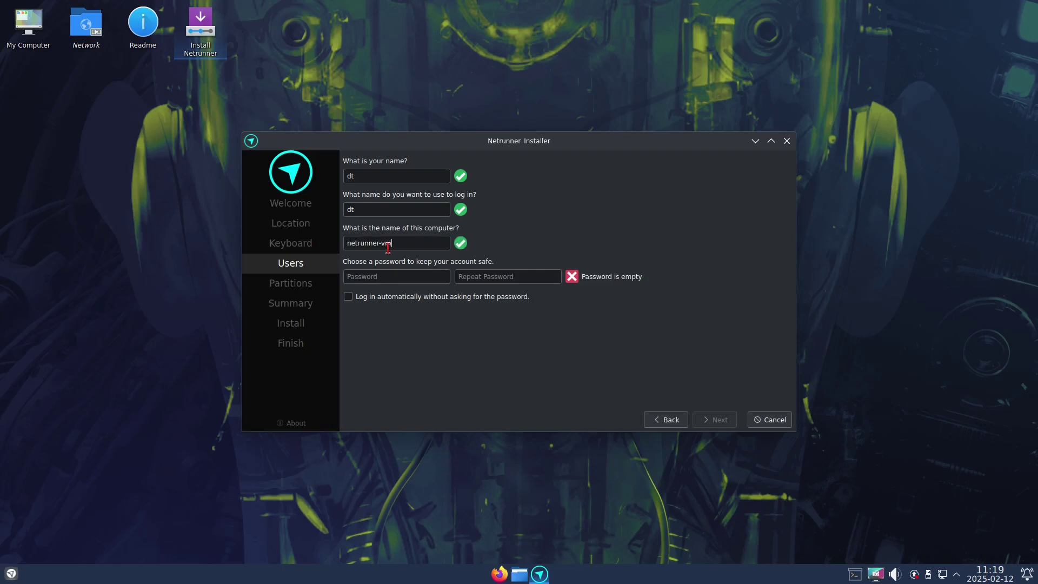
type("dtdt")
Accept the erase-disk partition layout and confirm the installation to begin writing to disk.
left_click(711, 420)
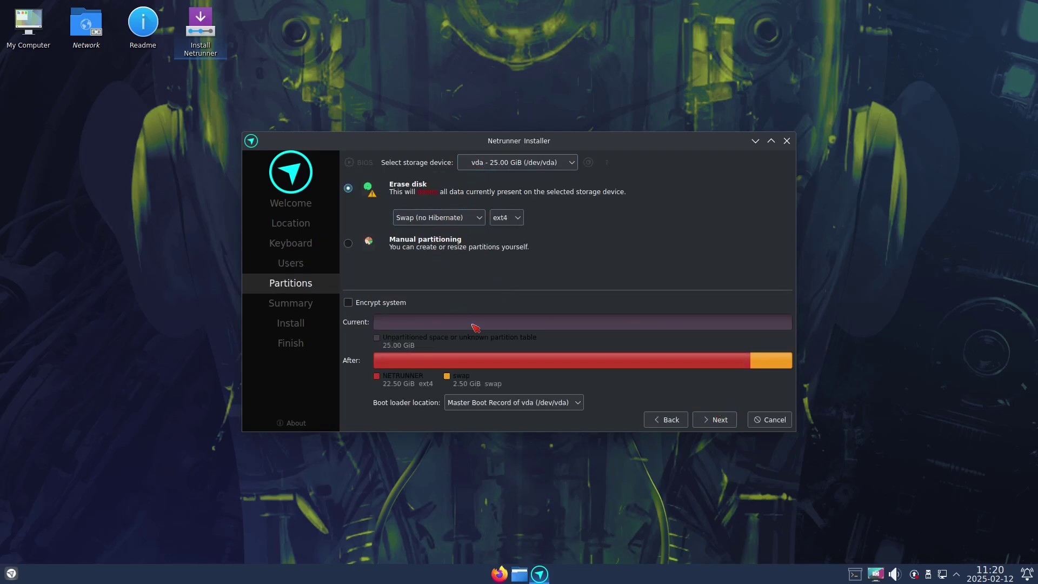
left_click(713, 420)
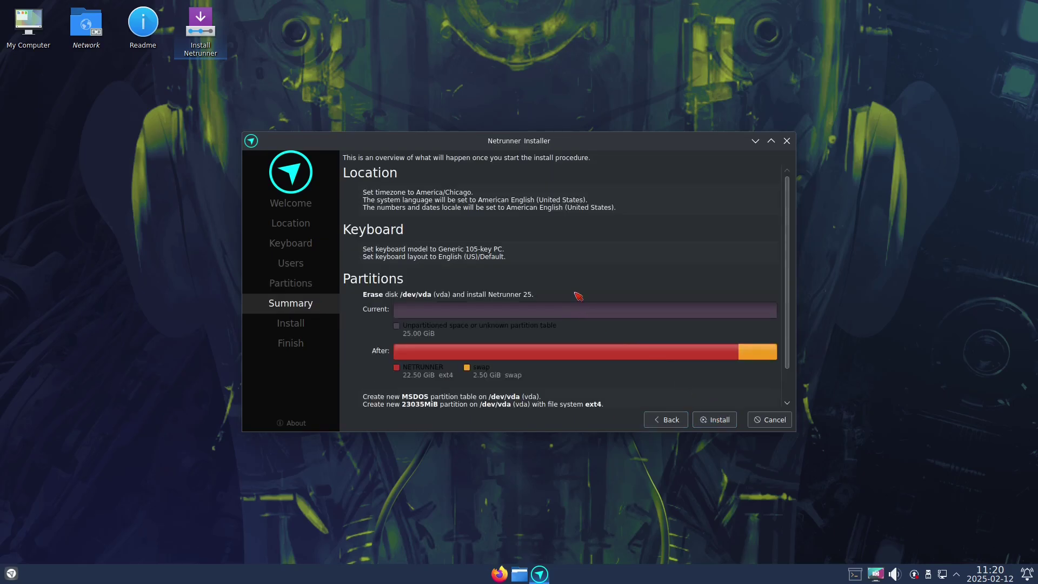
left_click(713, 420)
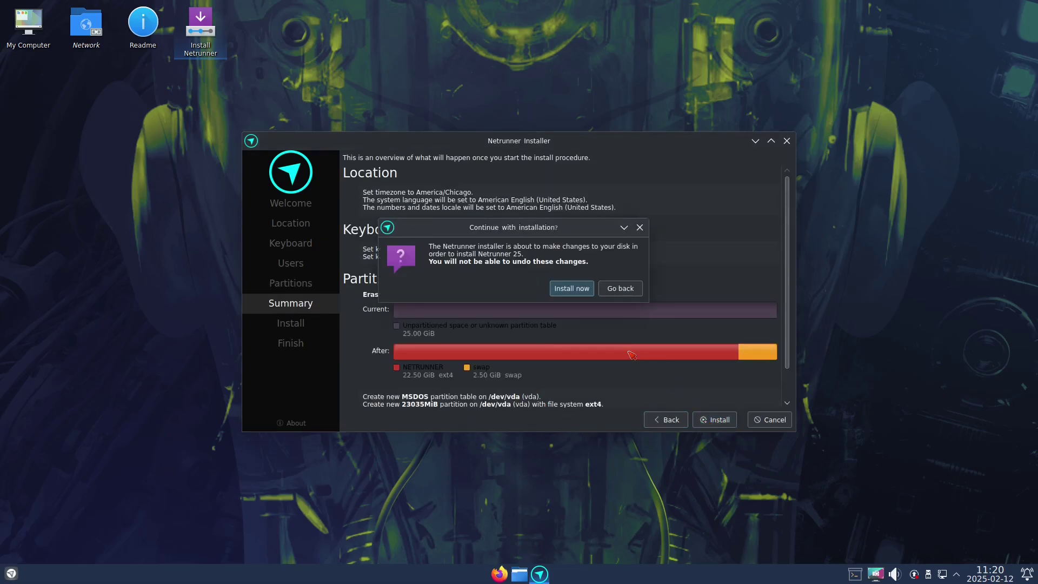
left_click(582, 291)
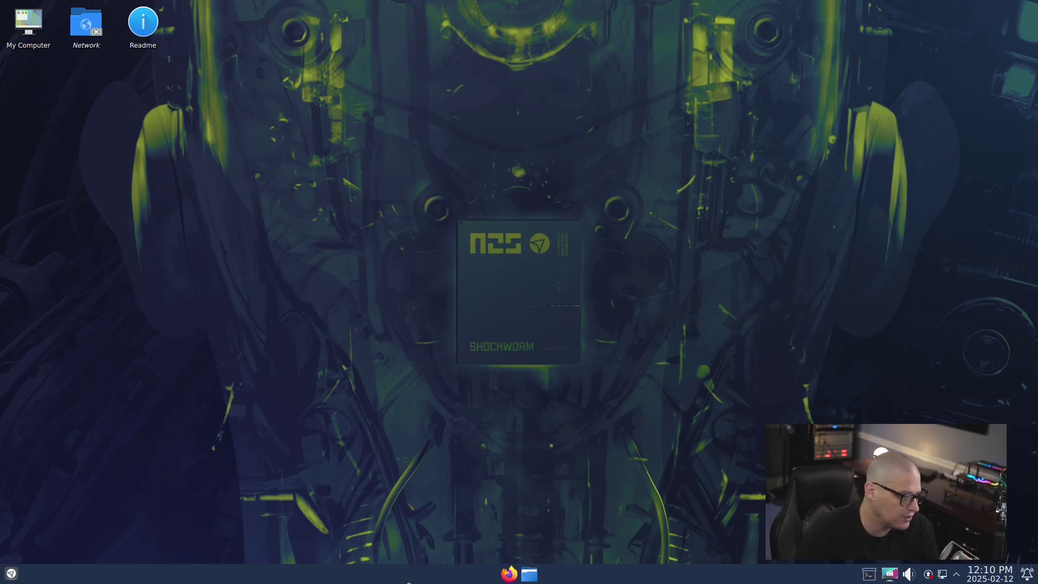
left_click(536, 576)
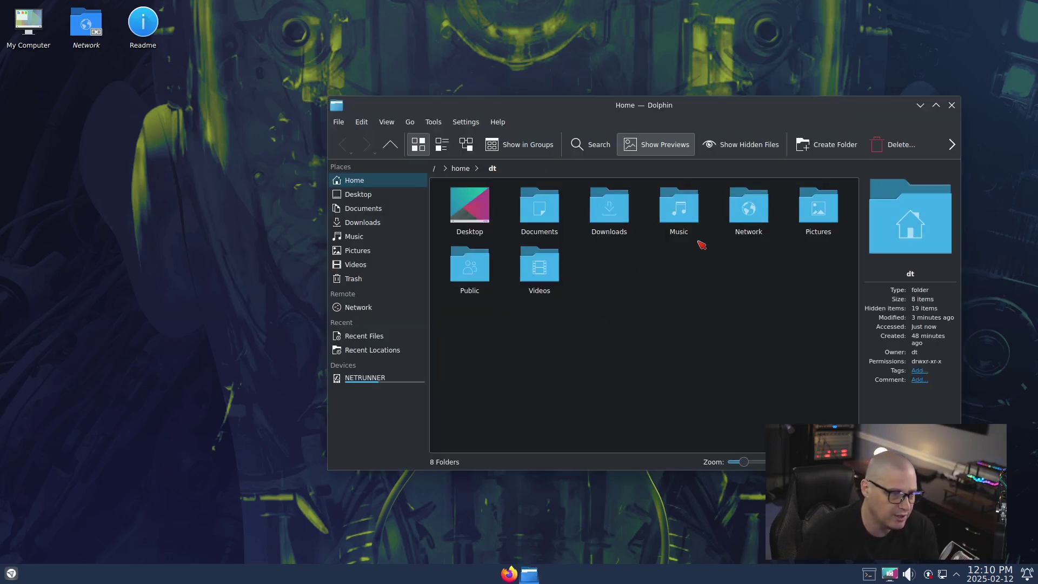
left_click_drag(671, 117, 499, 115)
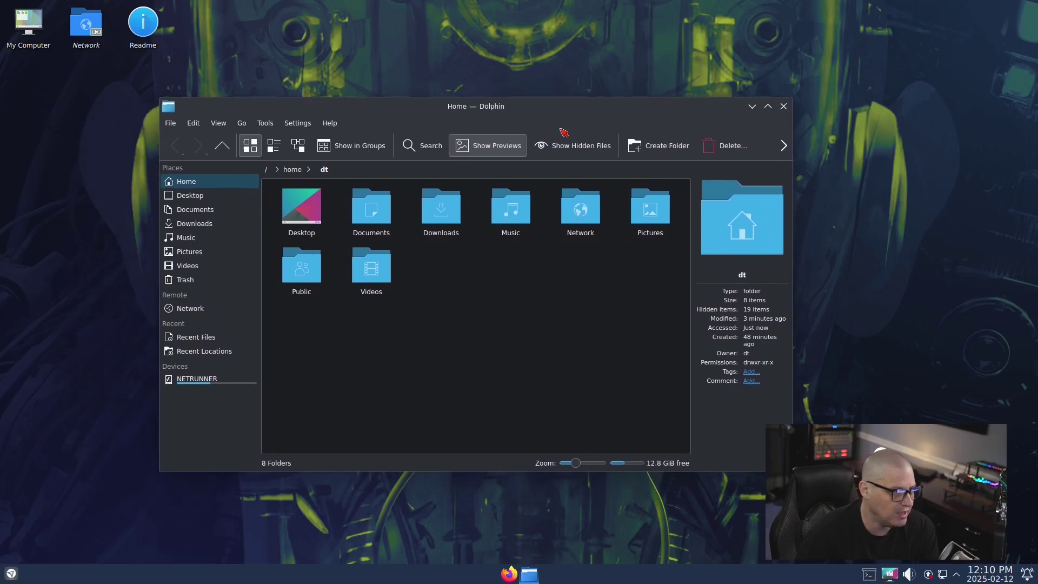
left_click(784, 107)
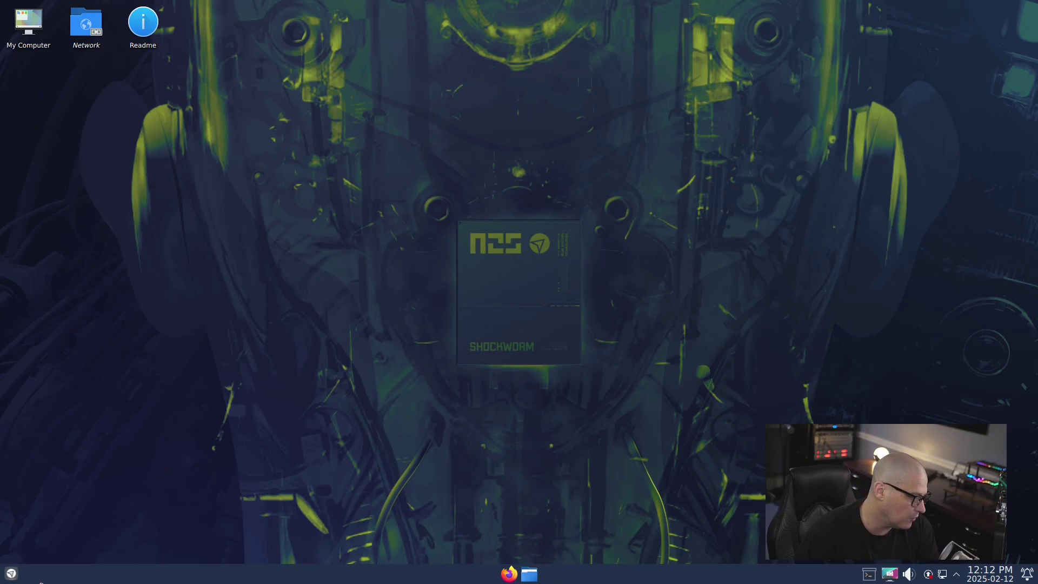
left_click(11, 574)
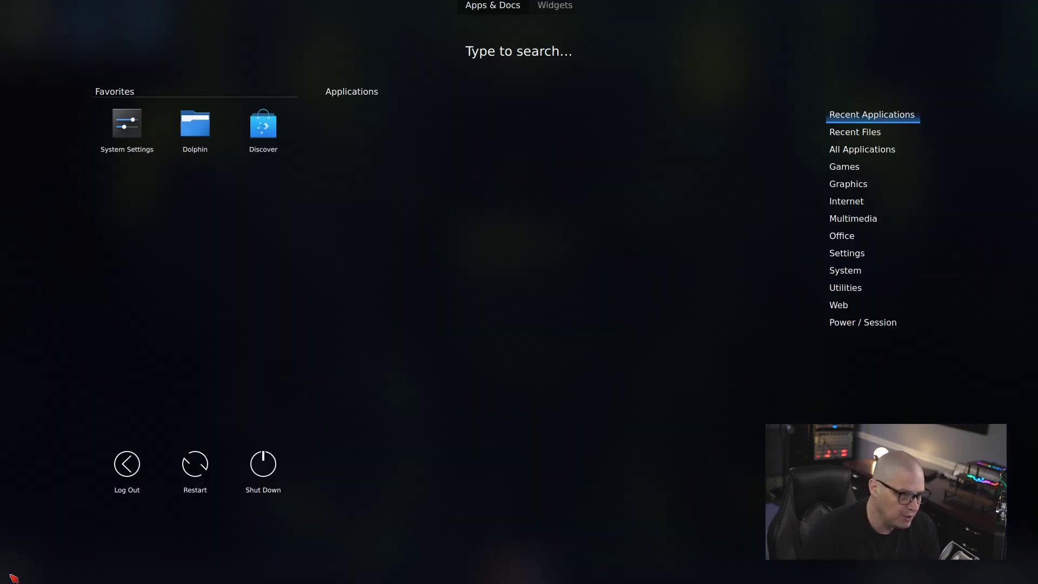
left_click(847, 253)
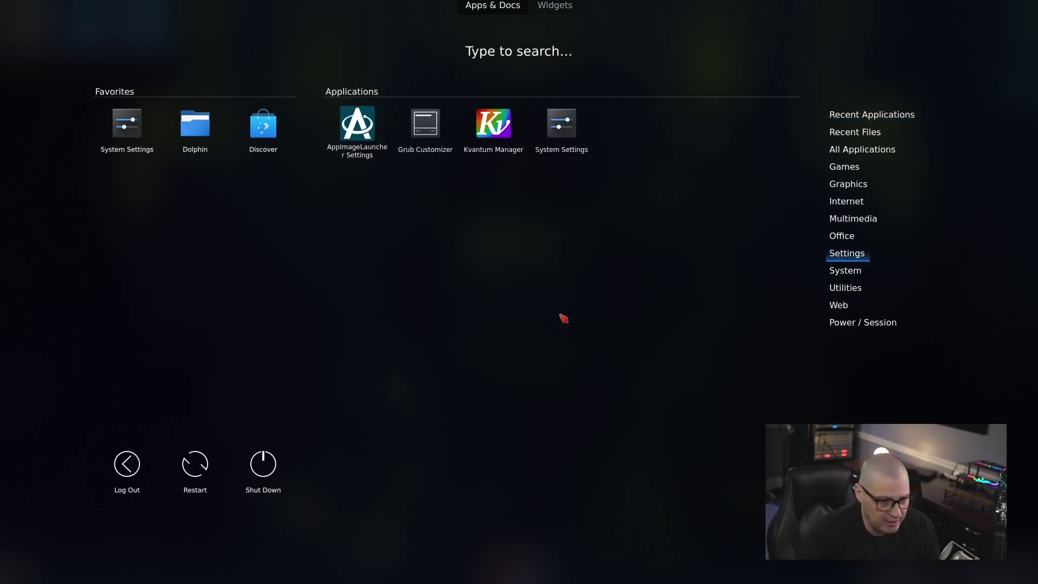
left_click(564, 319)
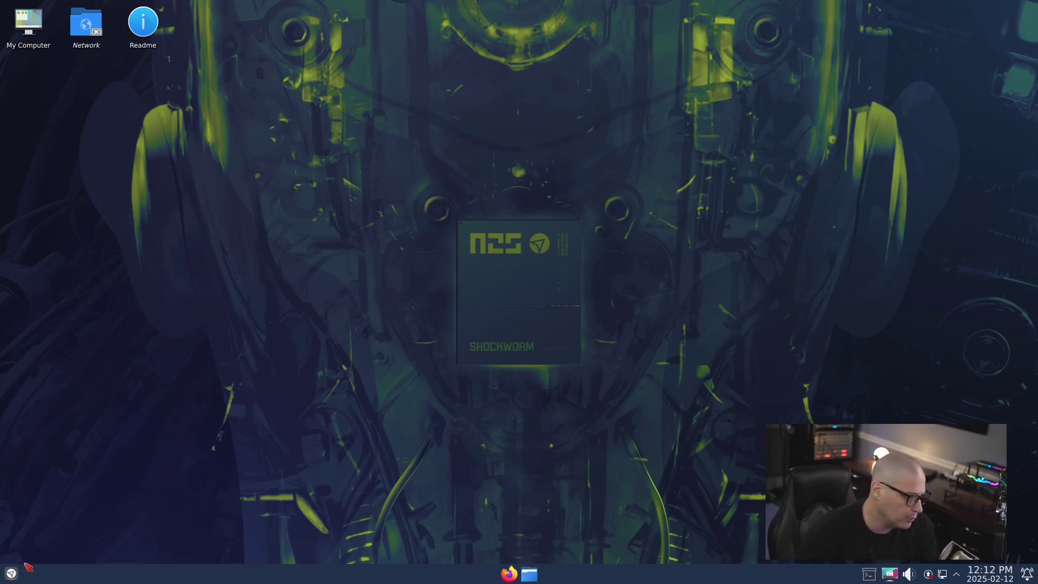
Search the application launcher for 'termin' to list Konsole, Yakuake, XTerm and UXTerm.
left_click(11, 574)
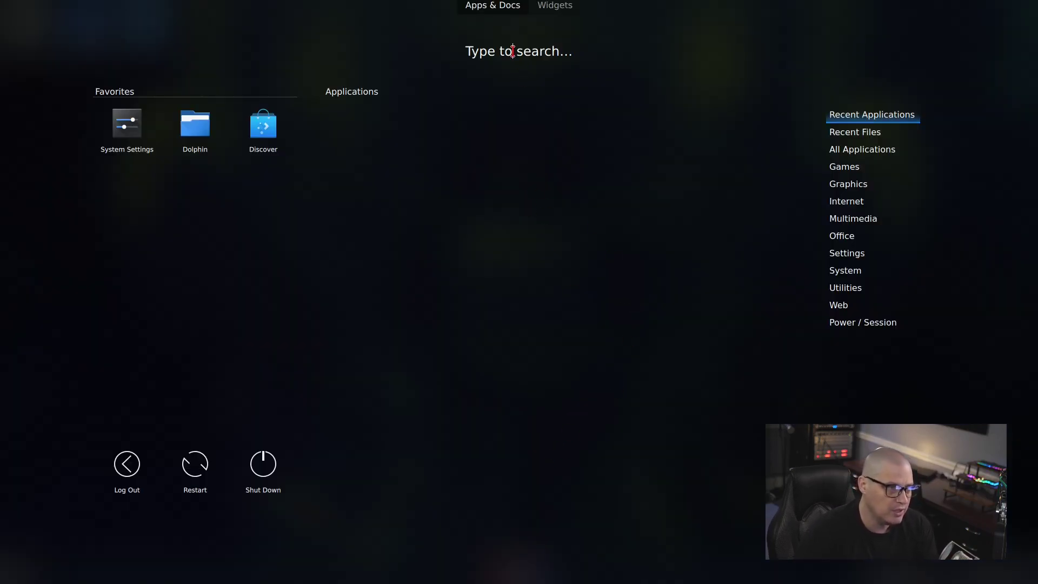
type("termin")
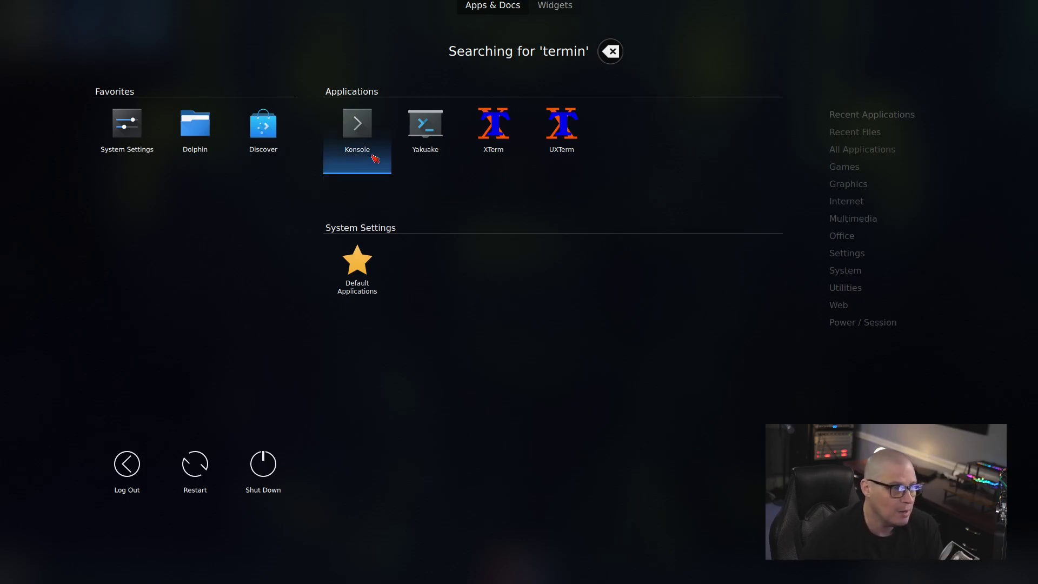
Launch Konsole, enlarge its font, and run uname -r to show kernel 6.1.0-31-amd64.
left_click(356, 139)
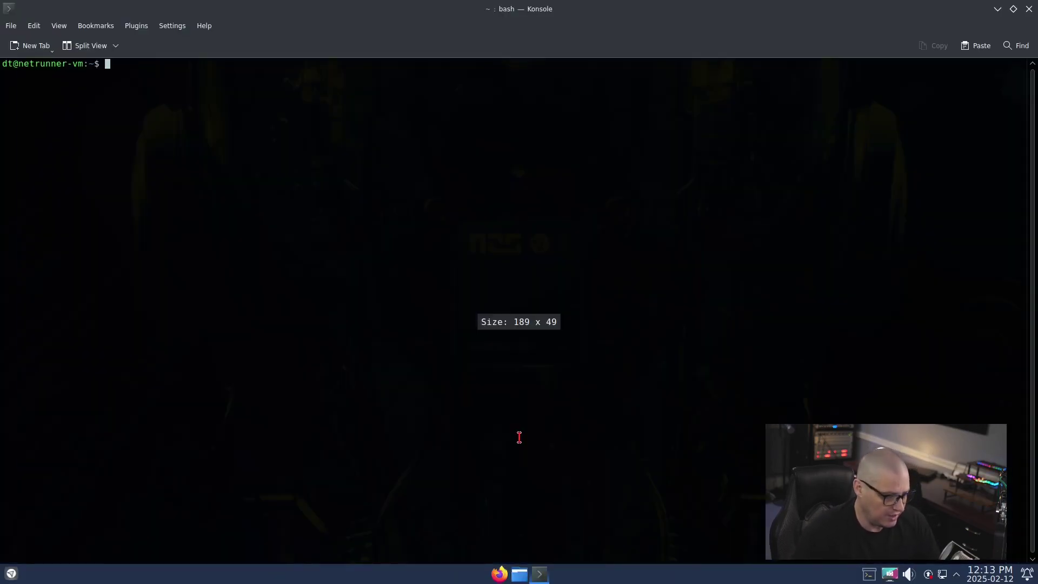
key("ctrl+plus")
key("ctrl+plus")
key("ctrl+plus")
key("ctrl+plus")
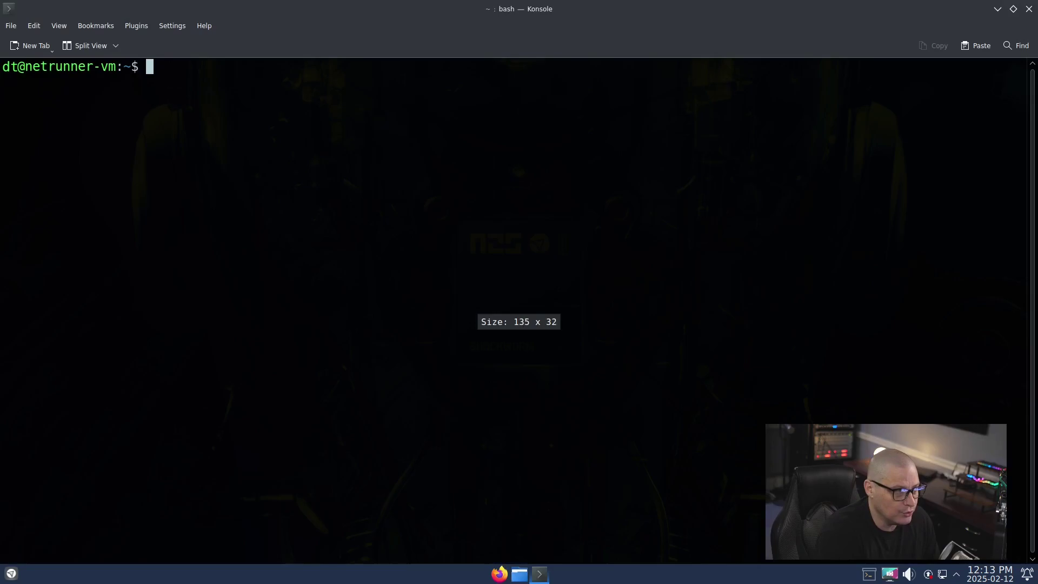
type("uname -r")
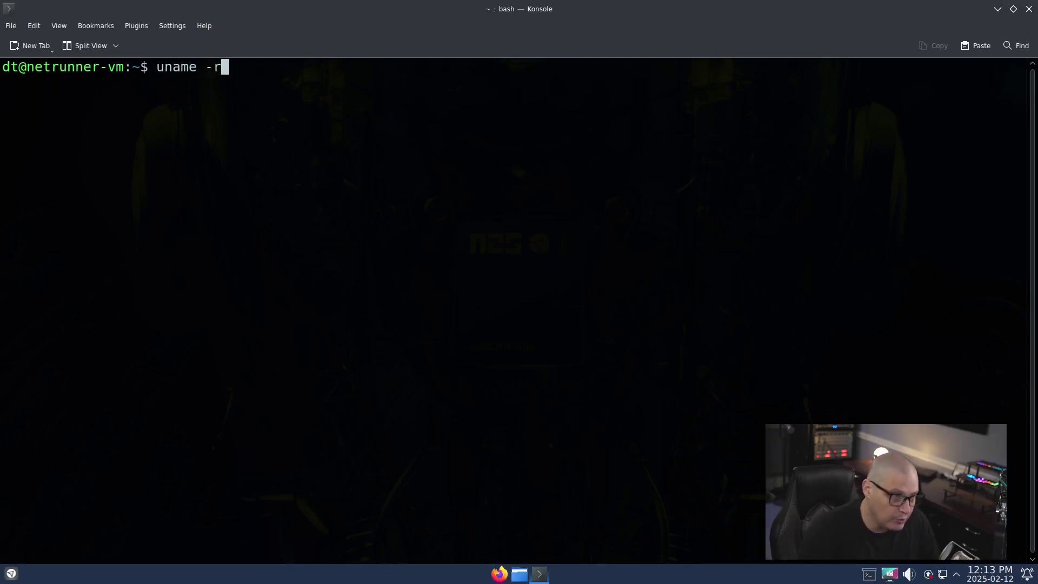
key("Return")
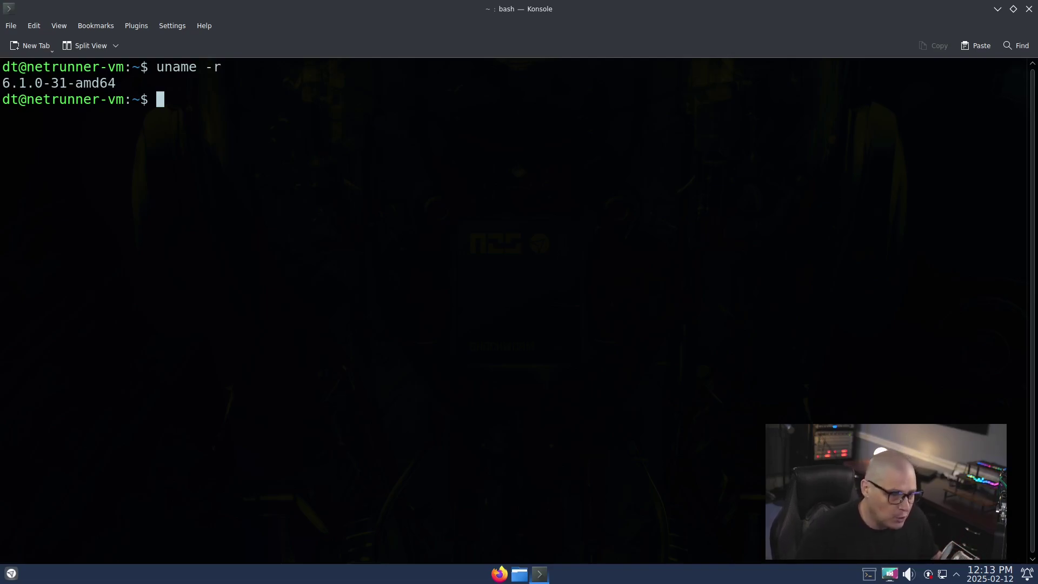
Run echo $XDG_SESSION_TYPE to confirm the x11 session, then select and deselect the output.
type("ec")
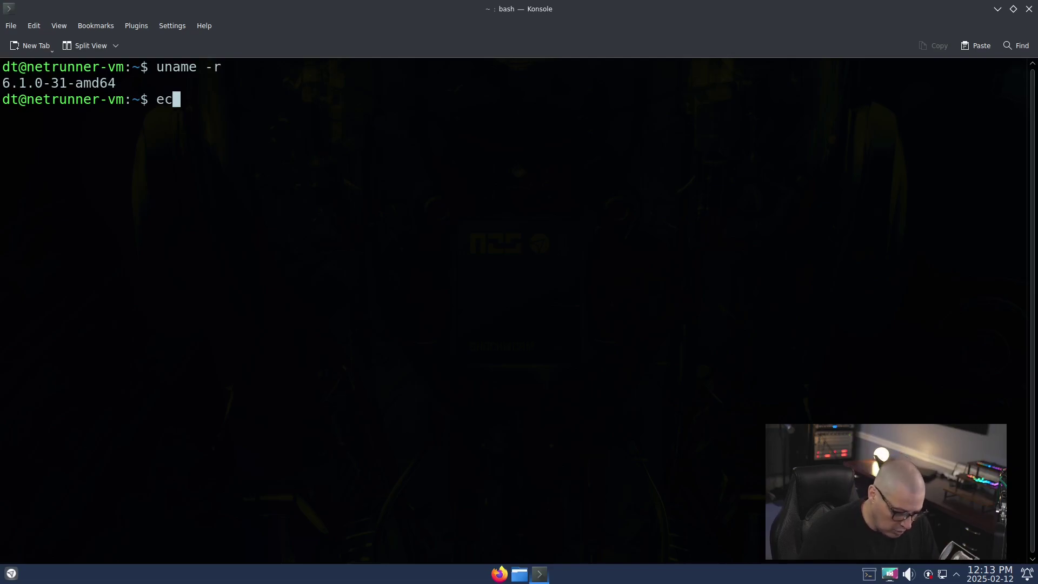
type("ho $X")
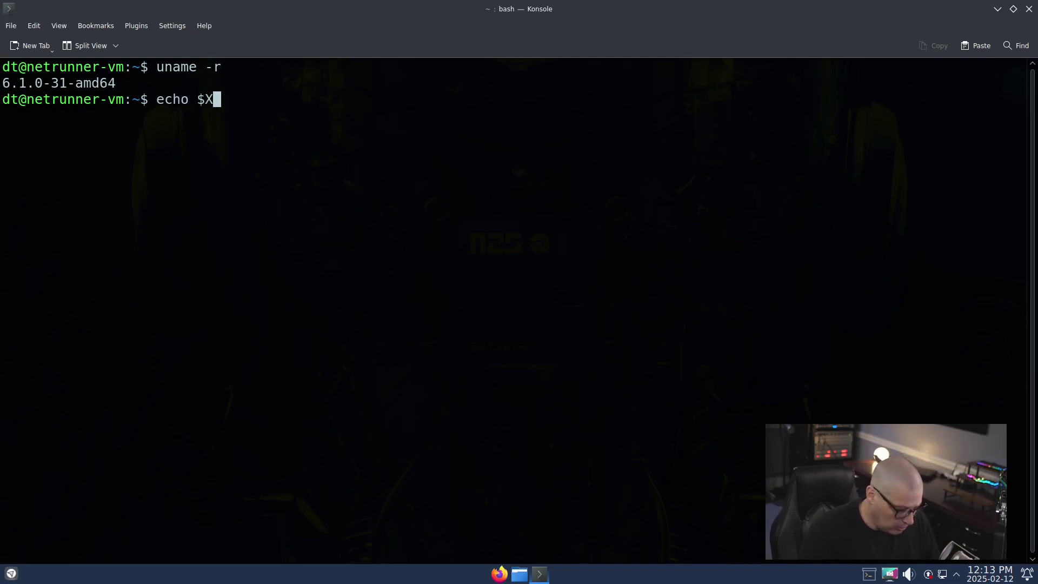
type("DG_SESSIO")
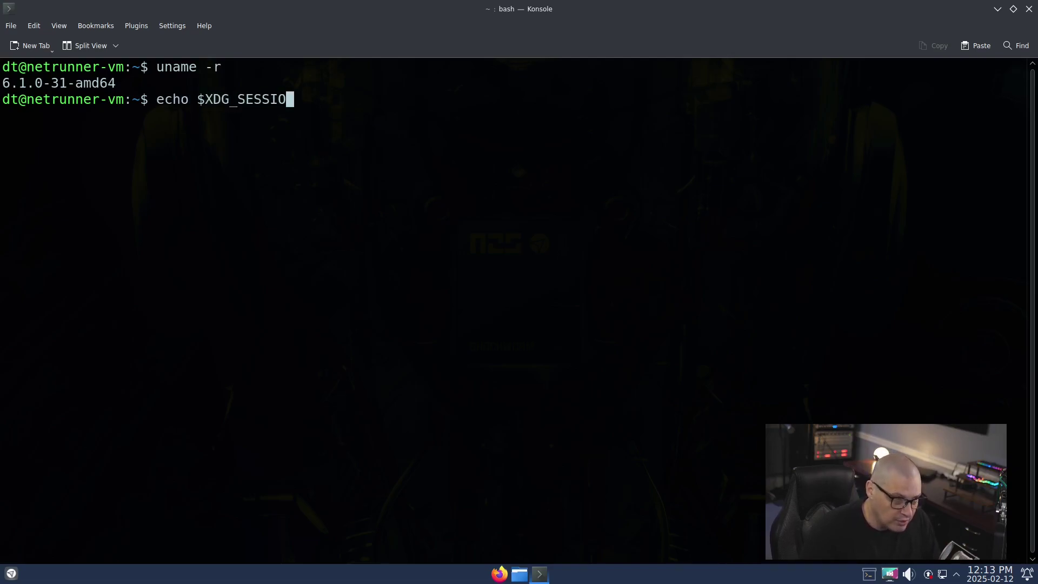
type("N_TYPE")
key("Return")
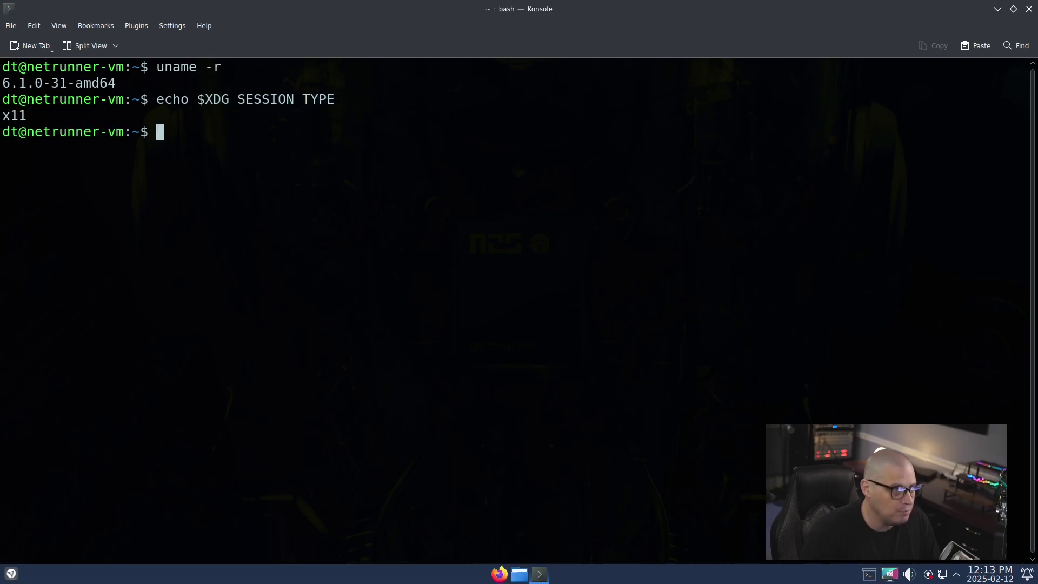
triple_click(5, 115)
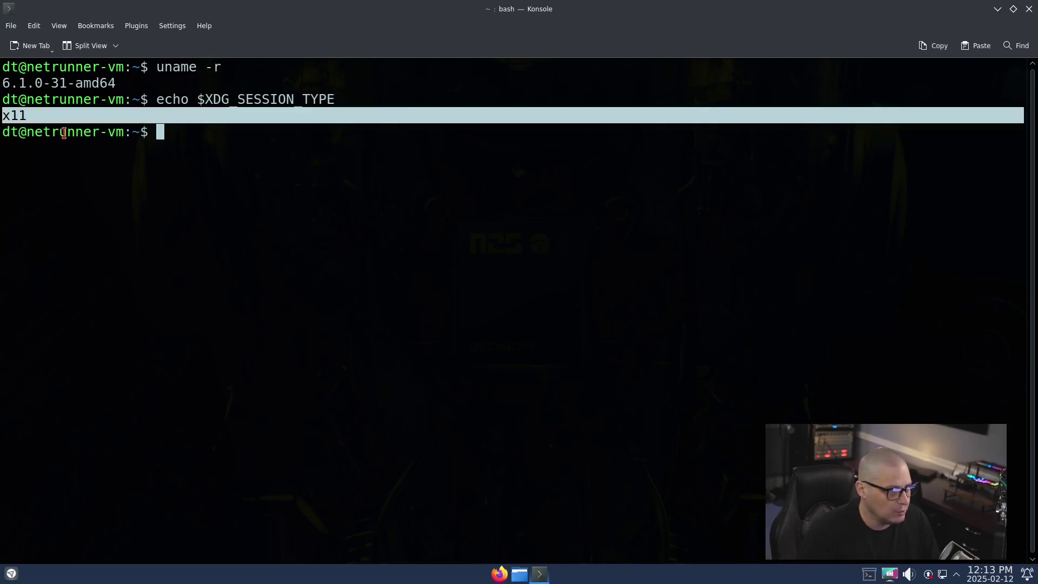
left_click(46, 115)
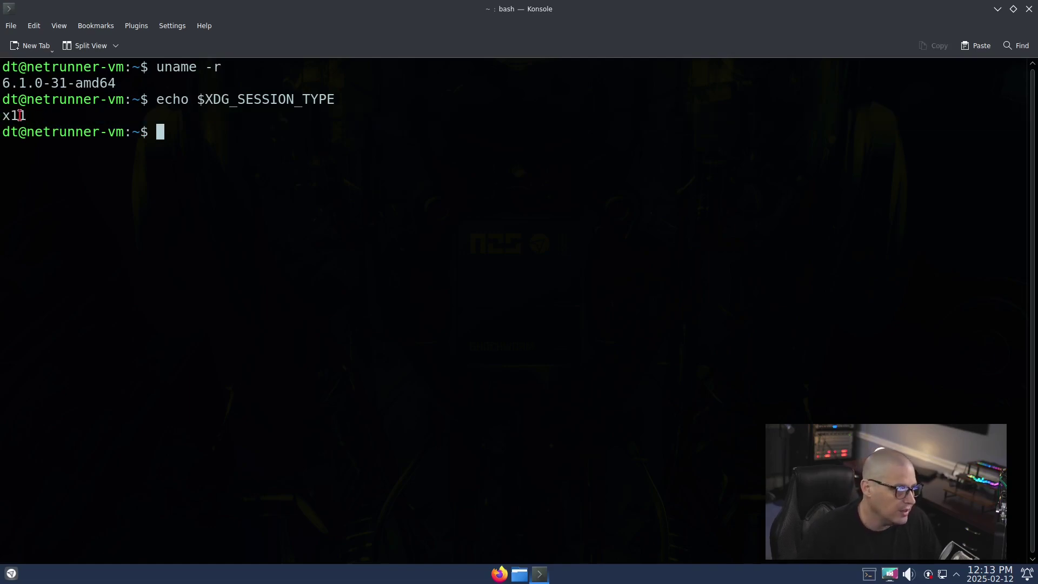
double_click(20, 115)
left_click(213, 202)
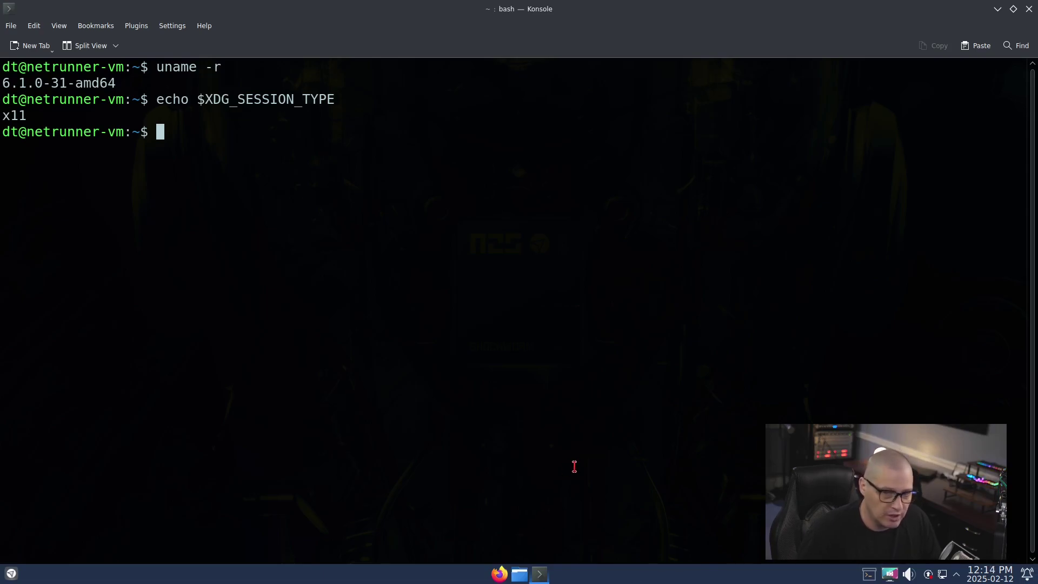
Look up pipewire with whereis and briefly select its empty result.
type("whereis pi")
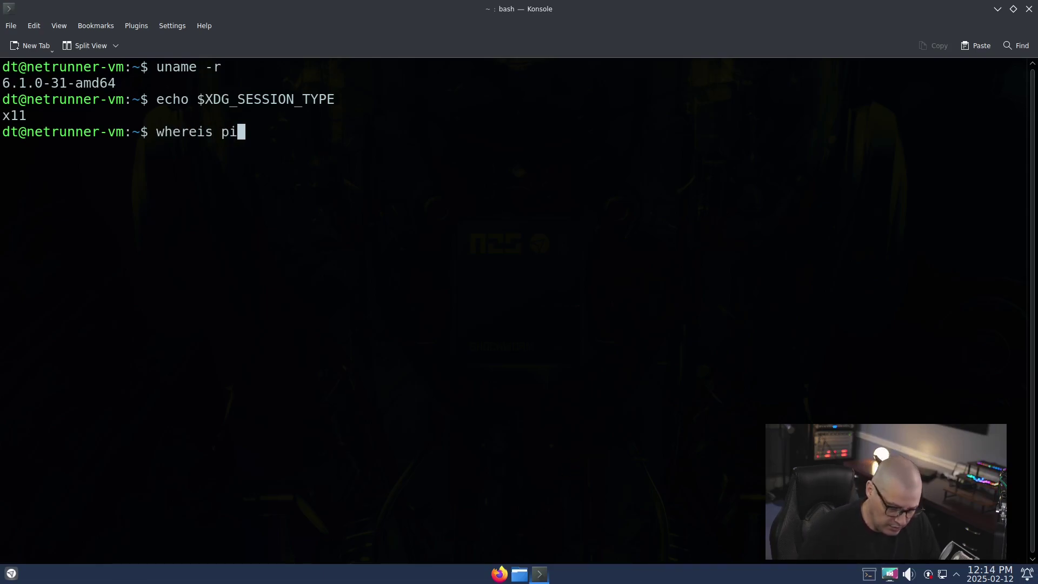
type("pewire")
key("Return")
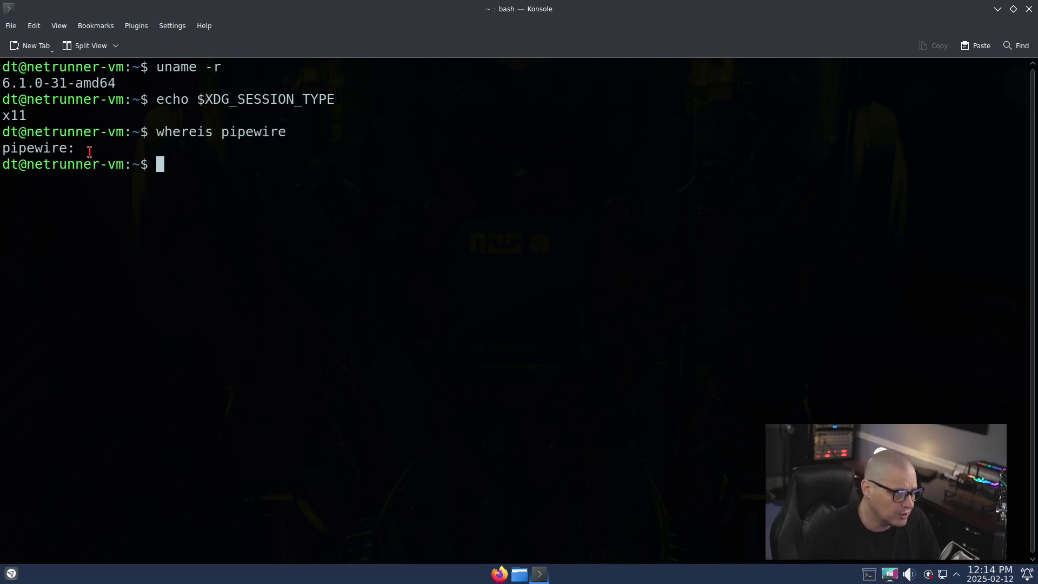
left_click_drag(81, 147, 121, 149)
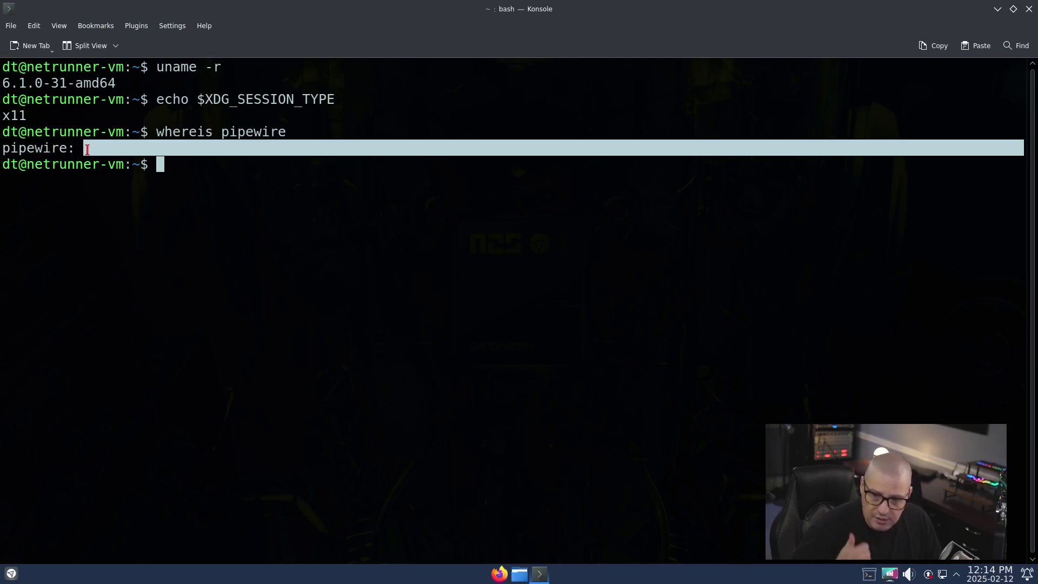
left_click(181, 165)
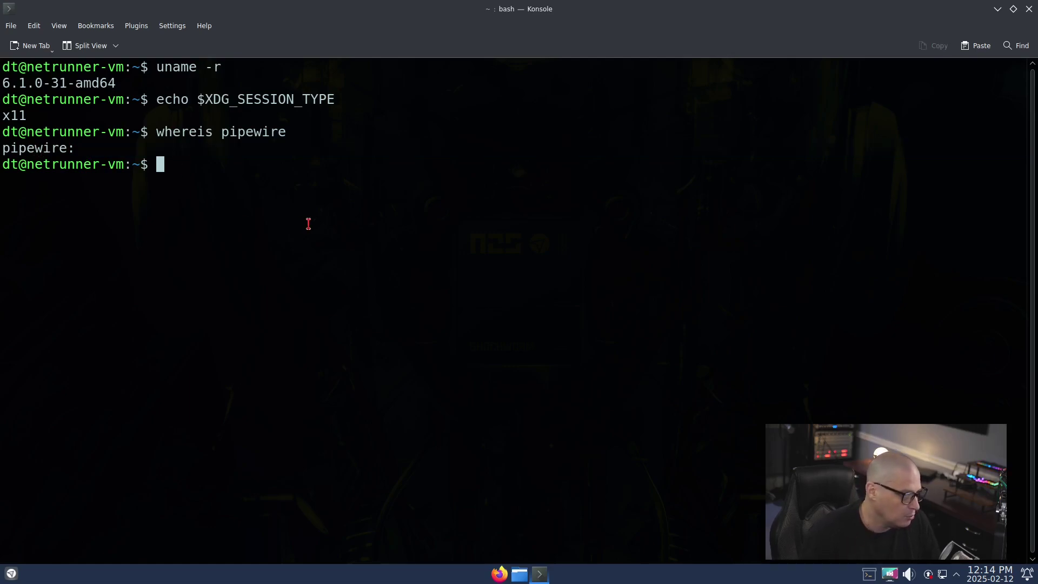
Locate flatpak at /usr/bin/flatpak and list the installed flatpaks.
type("whereis fla")
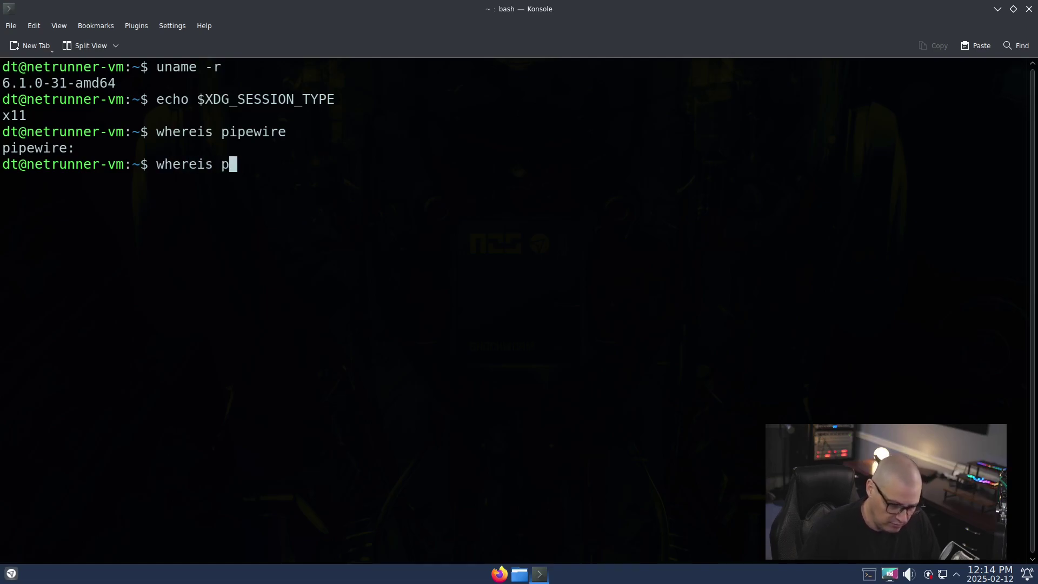
type("tpak")
key("Return")
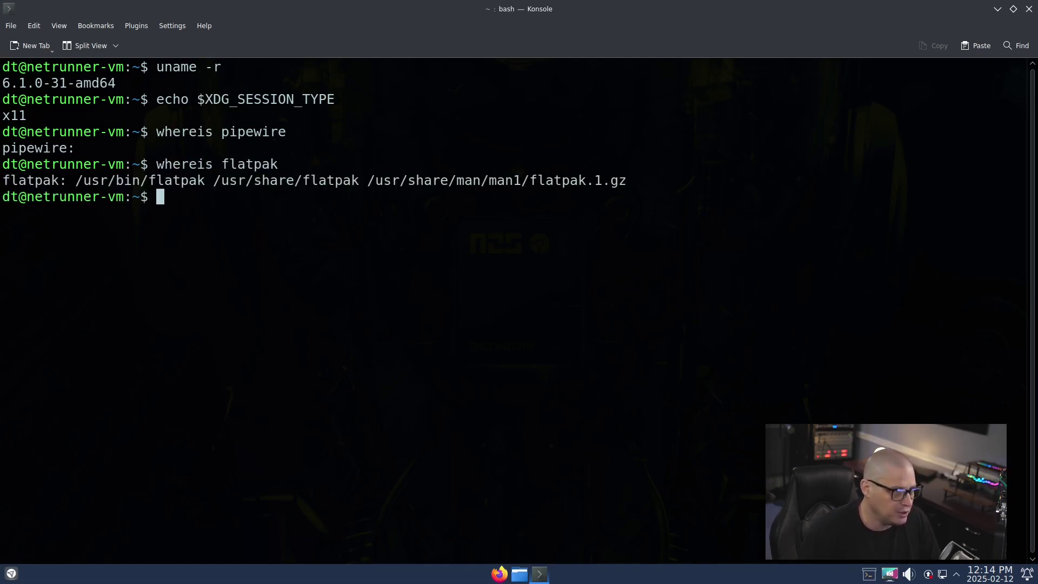
left_click_drag(80, 179, 216, 184)
left_click(221, 203)
type("flatpak list")
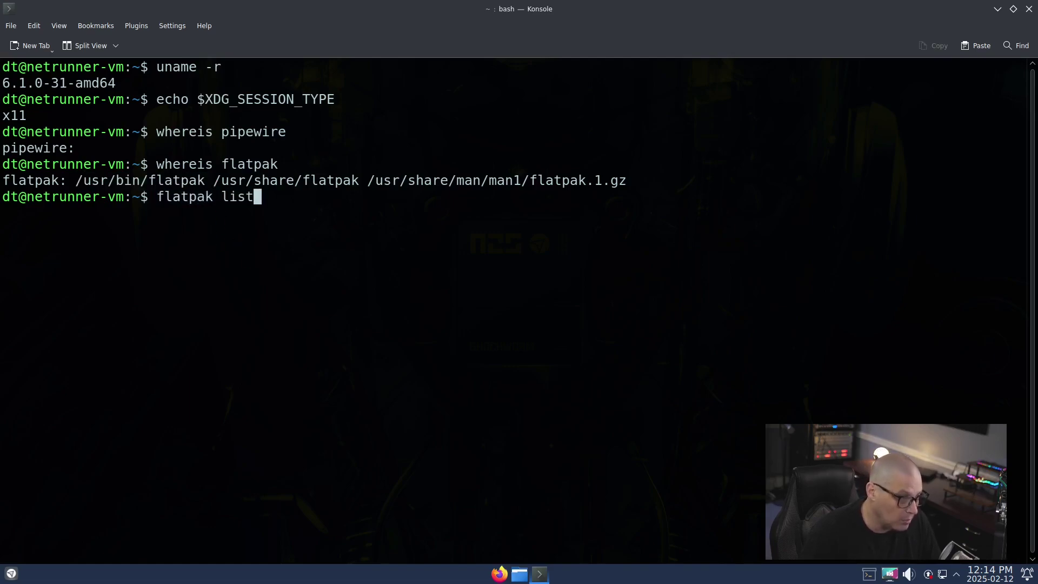
key("Return")
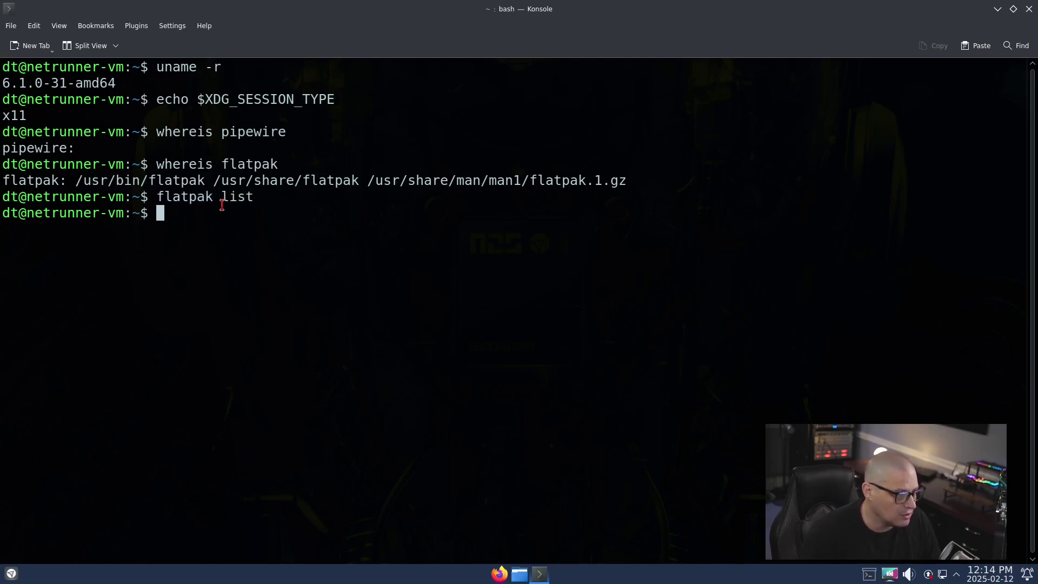
Check for snap and snapd with whereis, then exit Konsole back to the desktop.
type("whereis snap")
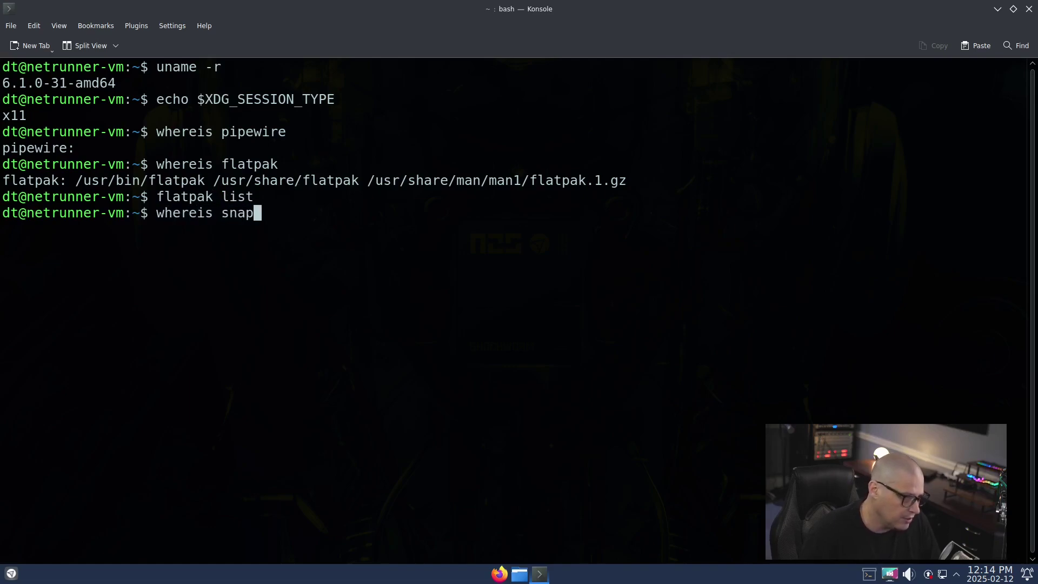
key("Return")
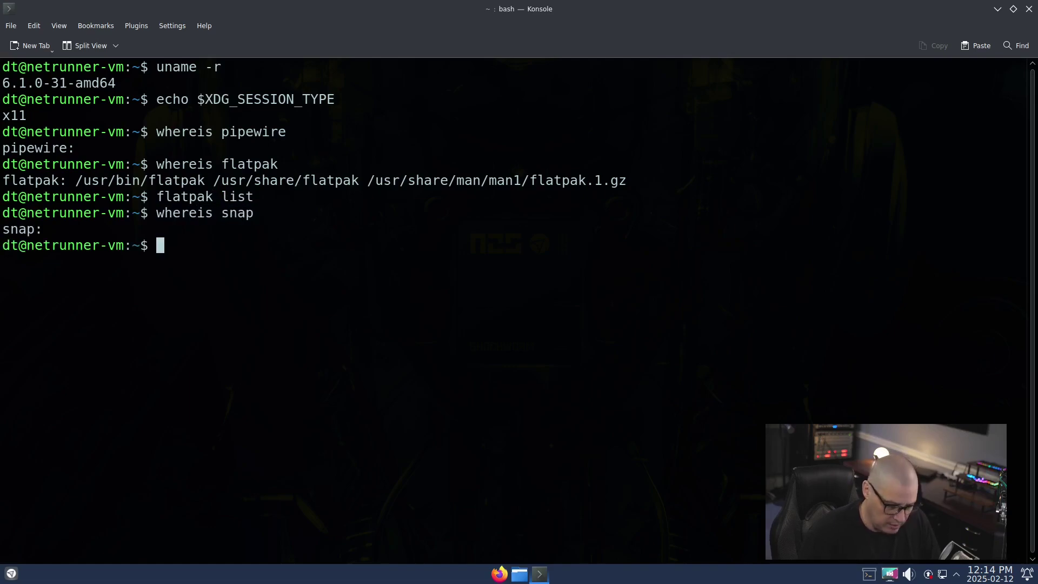
key("Up")
type("d")
key("Return")
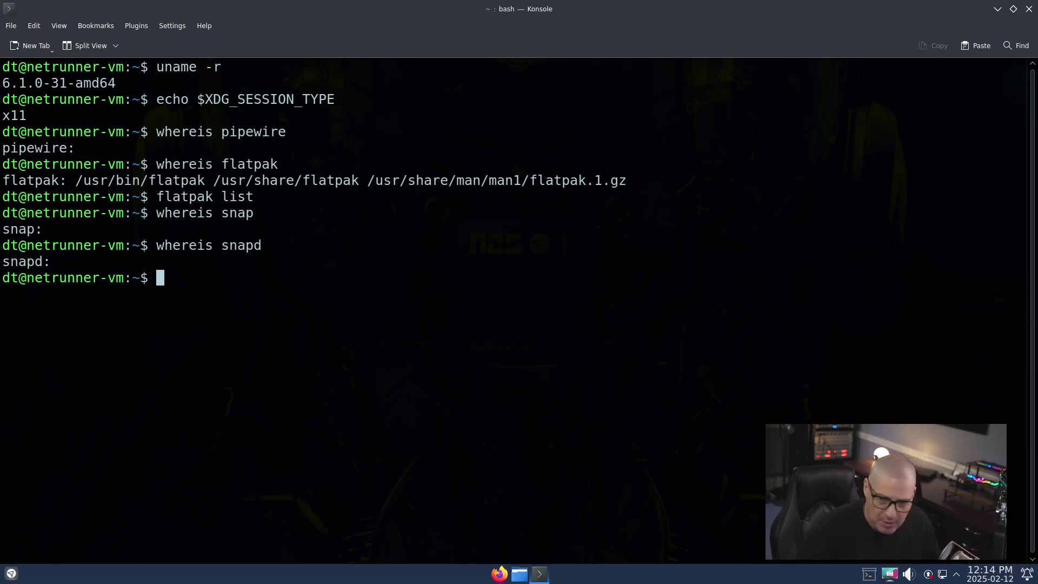
type("exit")
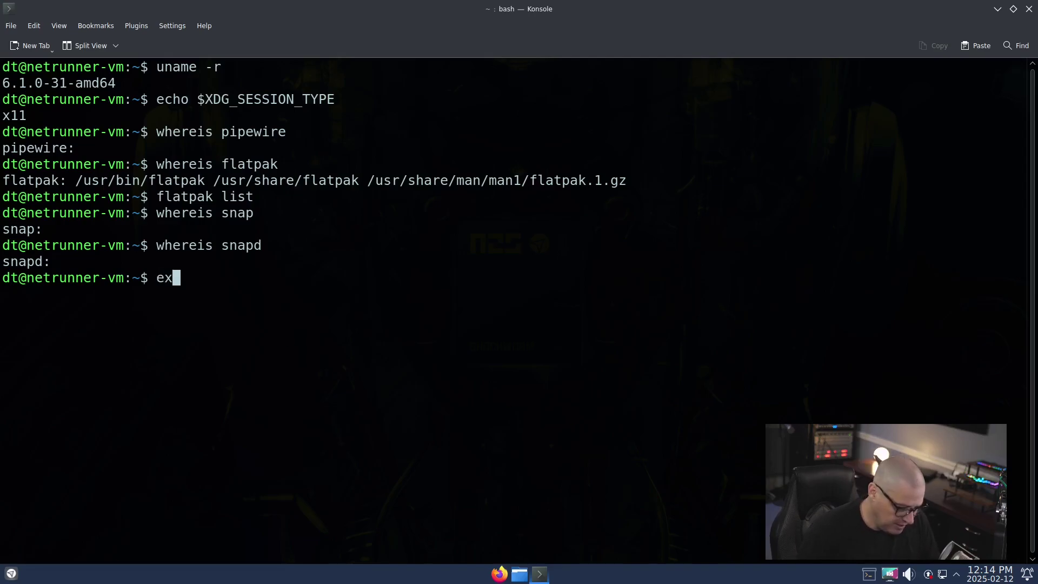
key("Return")
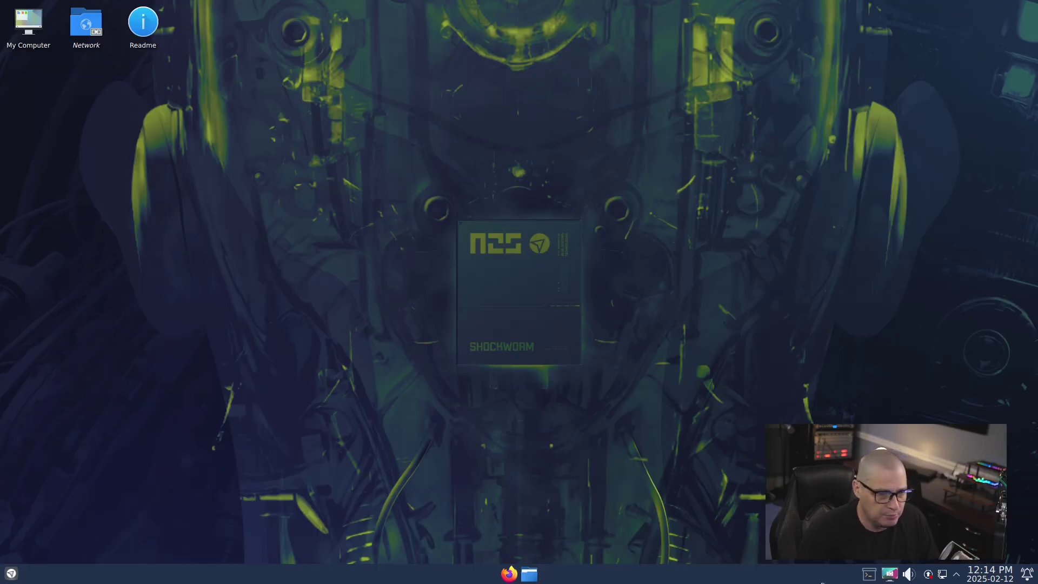
Browse the dashboard's Recent Files and Games categories and launch Frozen-Bubble.
left_click(16, 573)
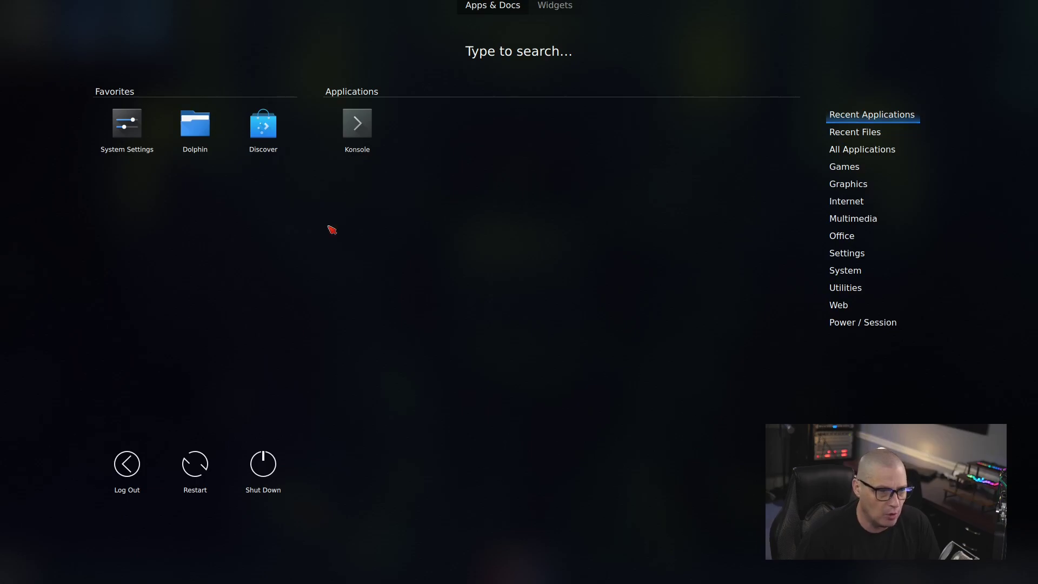
left_click(851, 200)
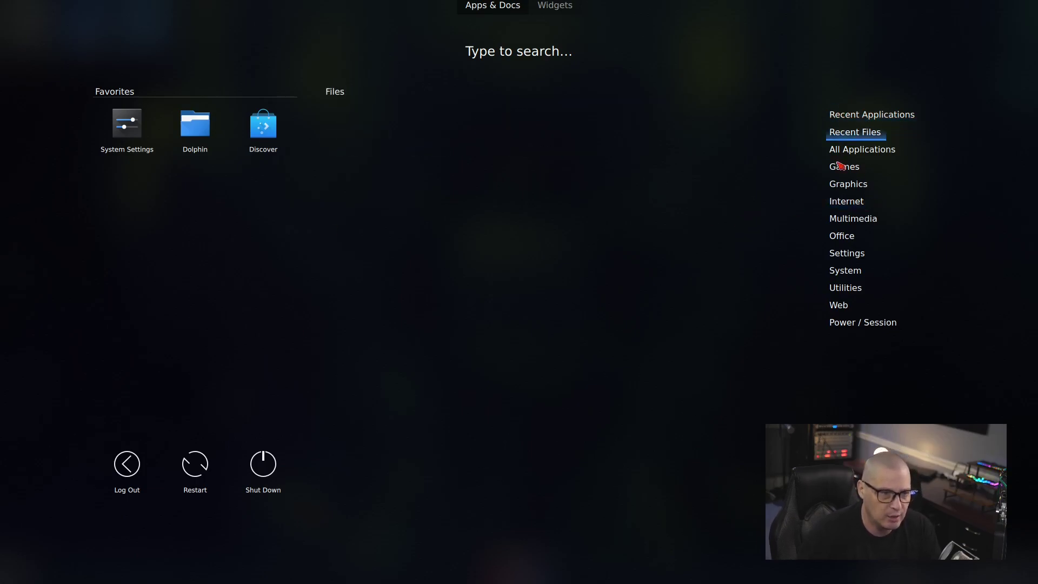
mouse_move(838, 172)
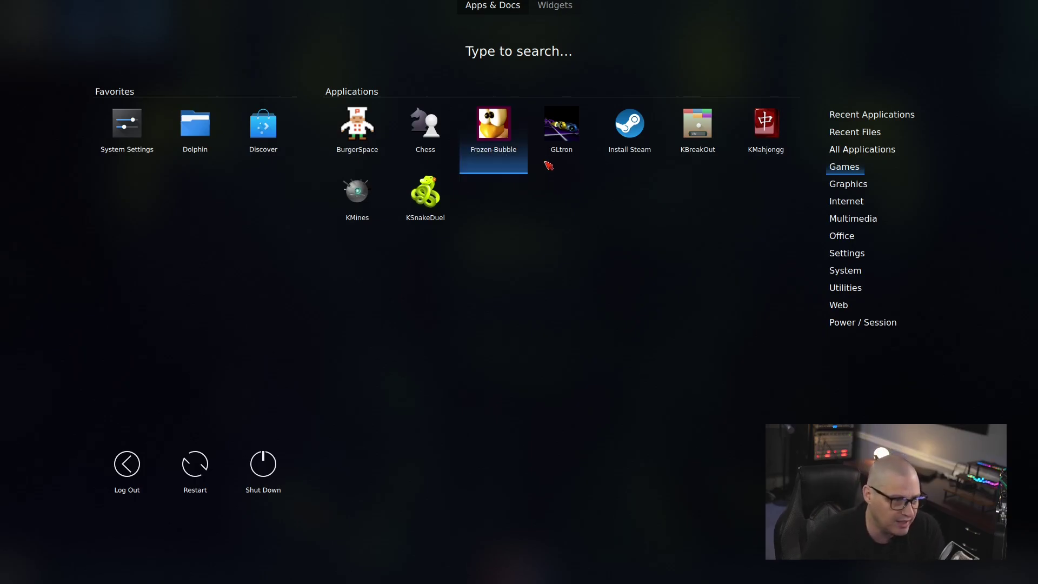
left_click(492, 130)
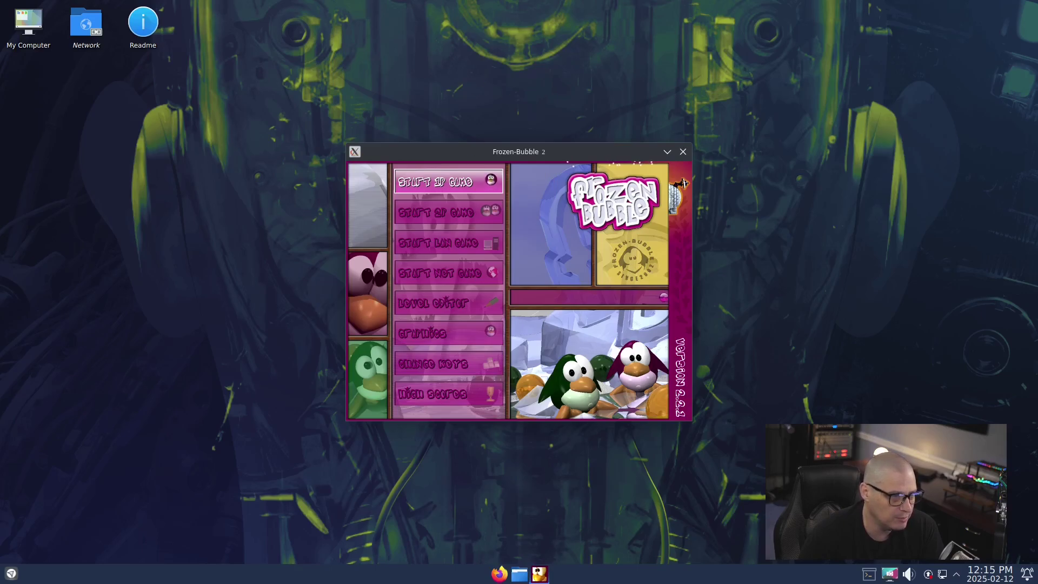
Start a one-player Frozen-Bubble game on the default Level 1, then close the game window.
key("Return")
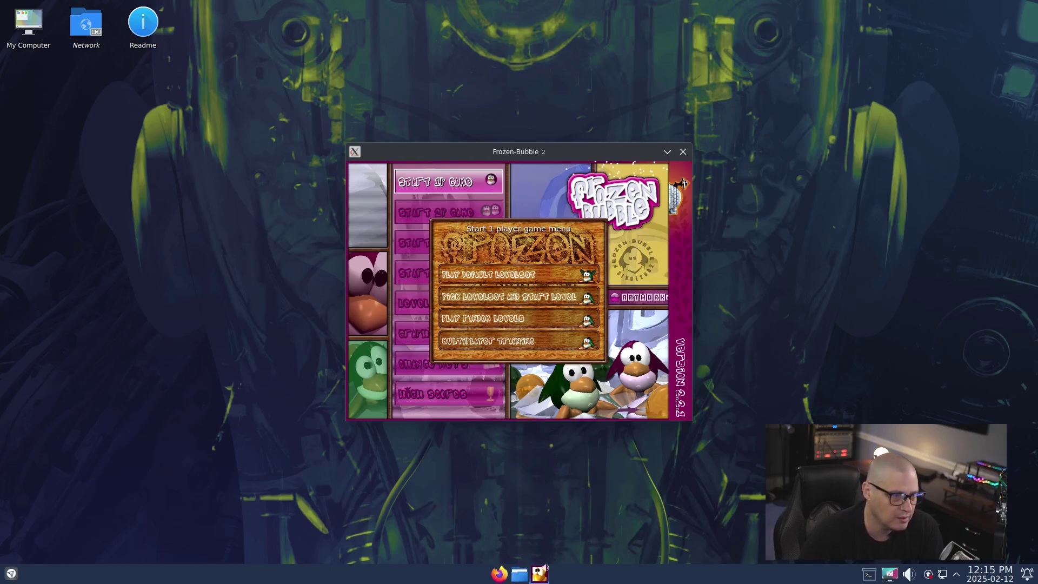
key("Return")
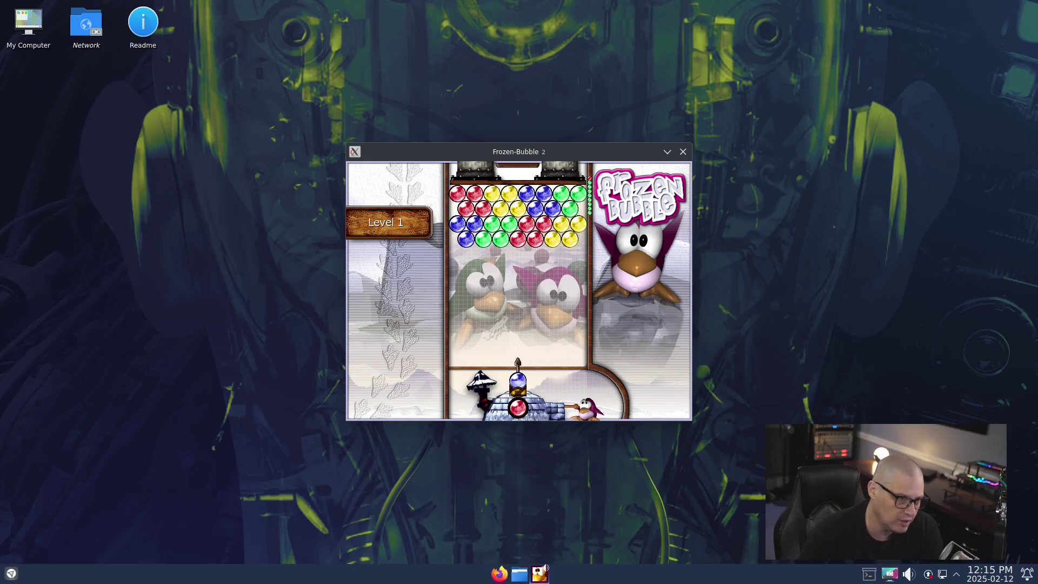
left_click(683, 152)
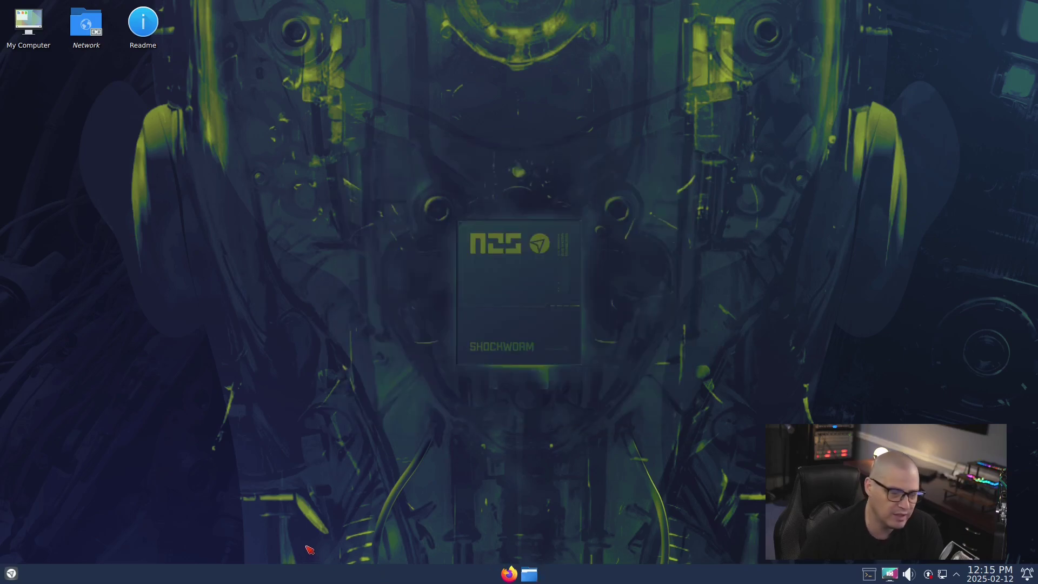
Look through the dashboard's Games and Graphics apps and launch Krita 5.1.5.
left_click(21, 575)
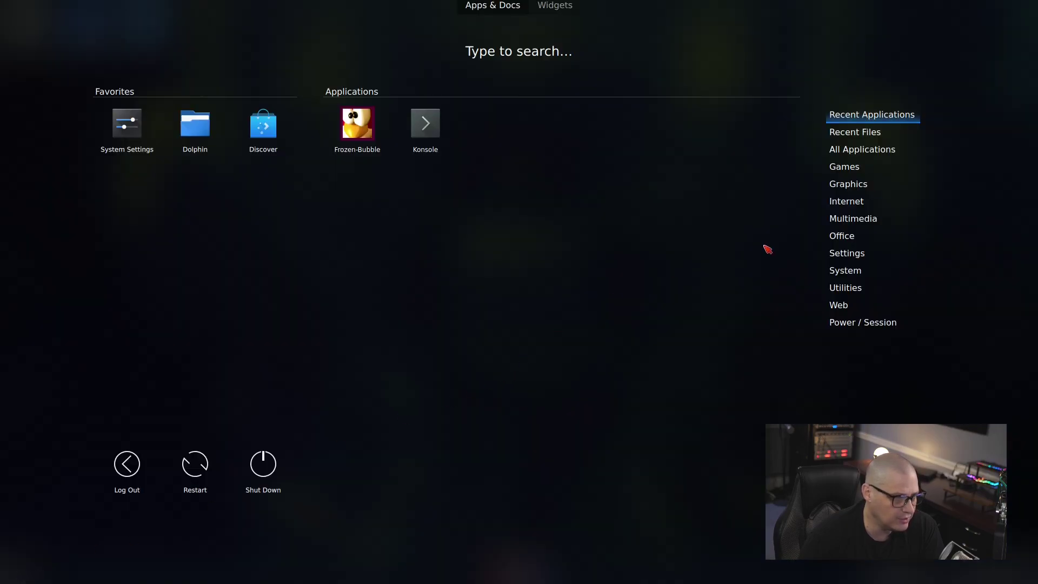
left_click(844, 168)
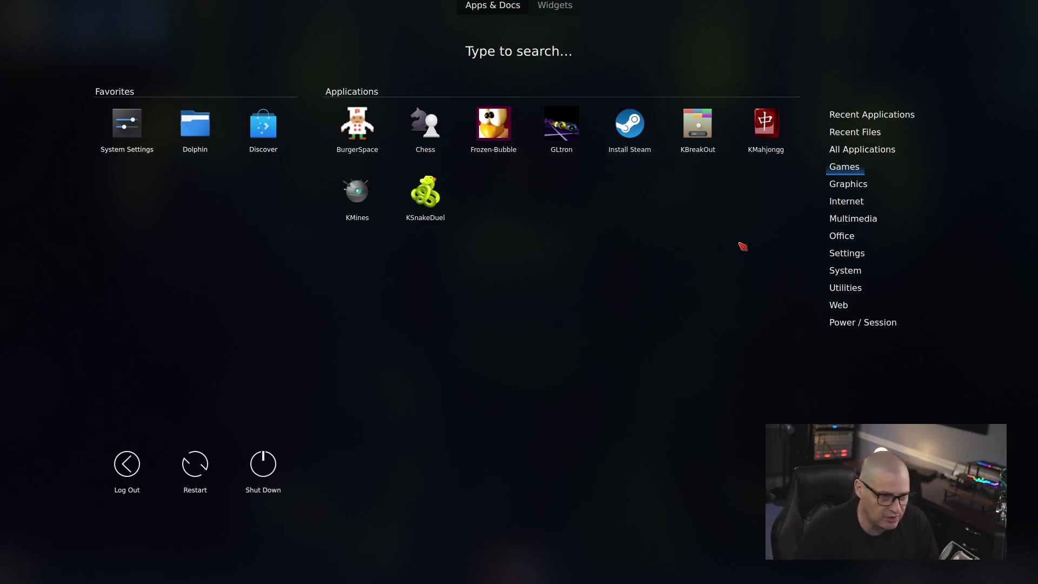
mouse_move(862, 186)
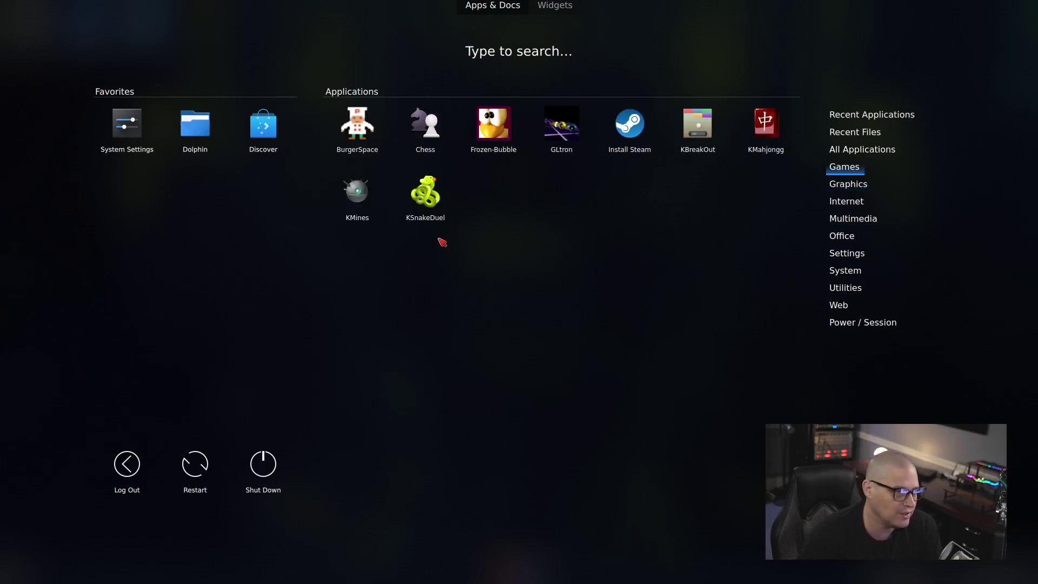
mouse_move(822, 186)
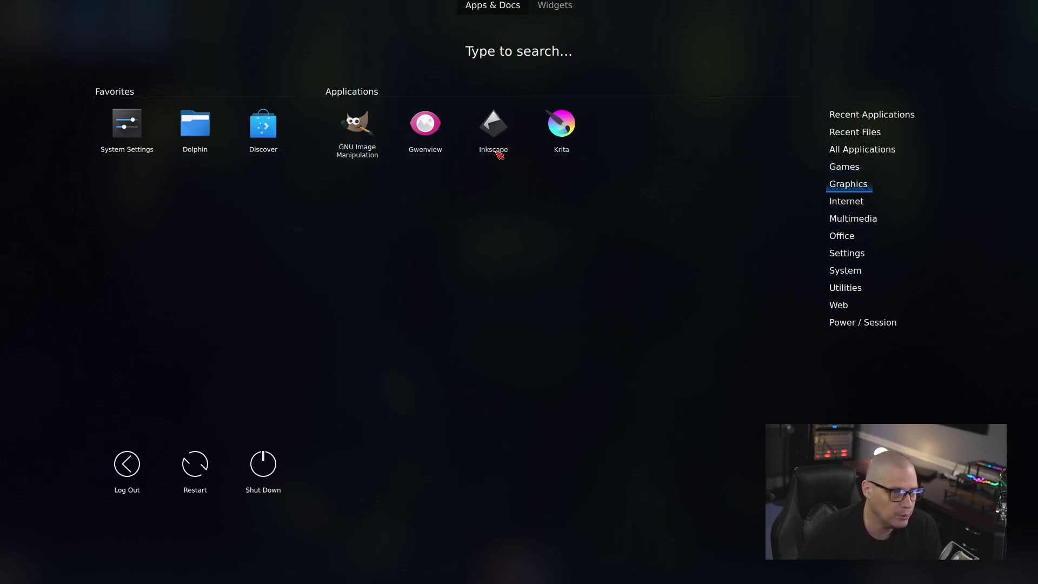
left_click(565, 159)
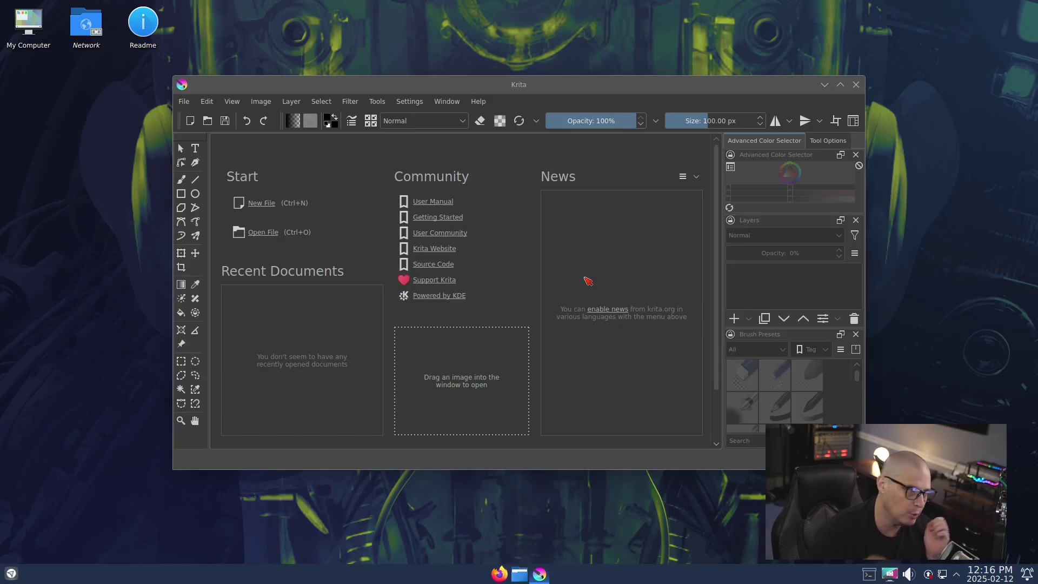
Show Krita's About dialog with version 5.1.5, then open the application dashboard.
left_click(480, 103)
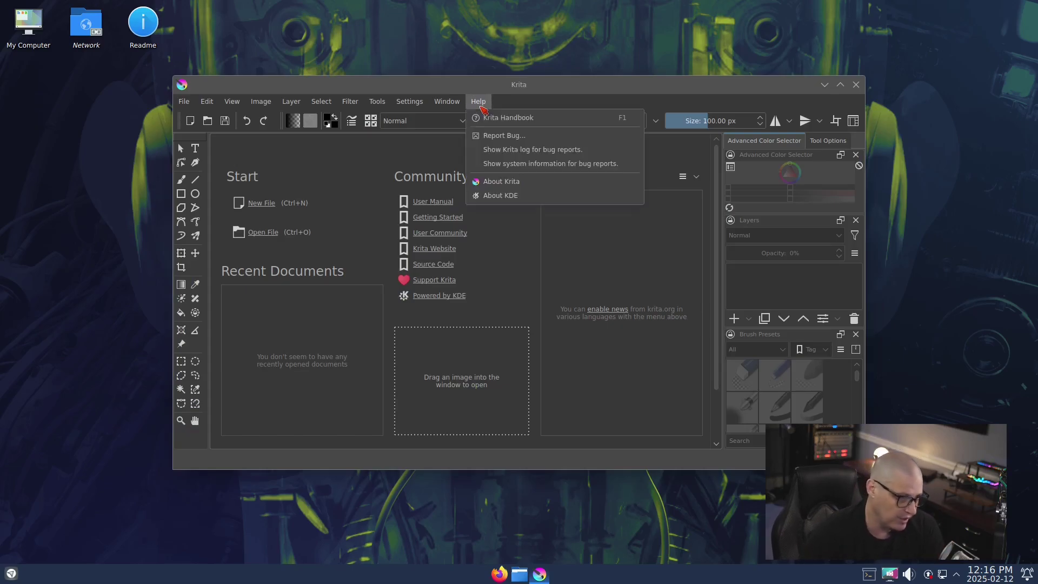
left_click(503, 182)
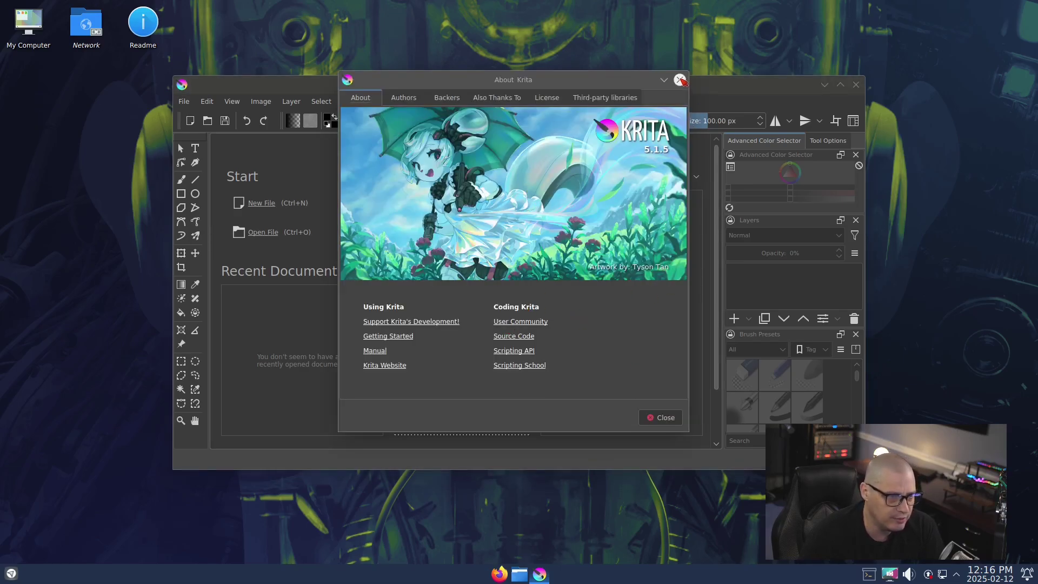
key("super")
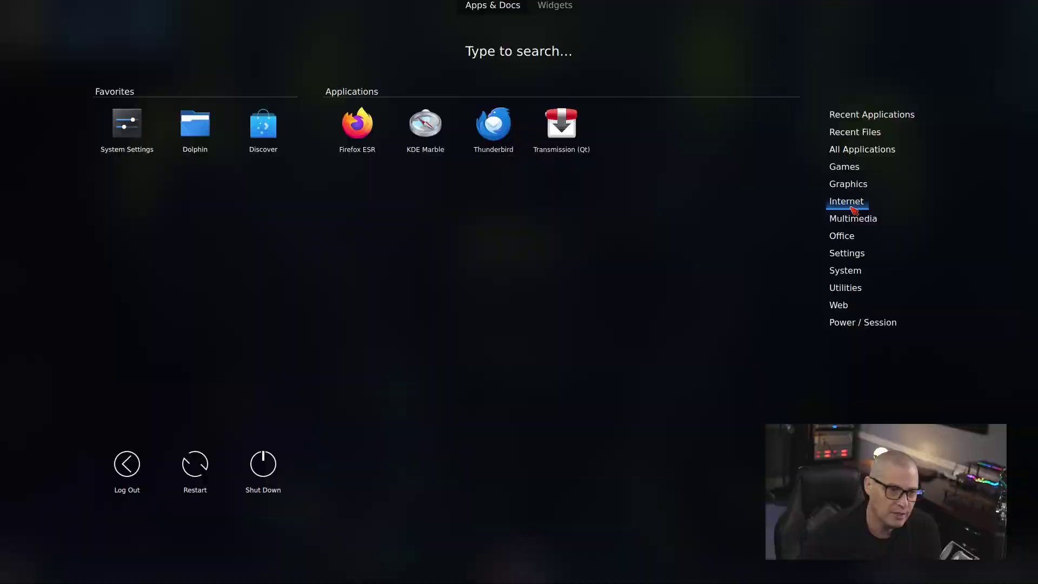
Launch Firefox ESR, view About Firefox showing 128.7.0esr, then dismiss it and quit the browser.
left_click(358, 138)
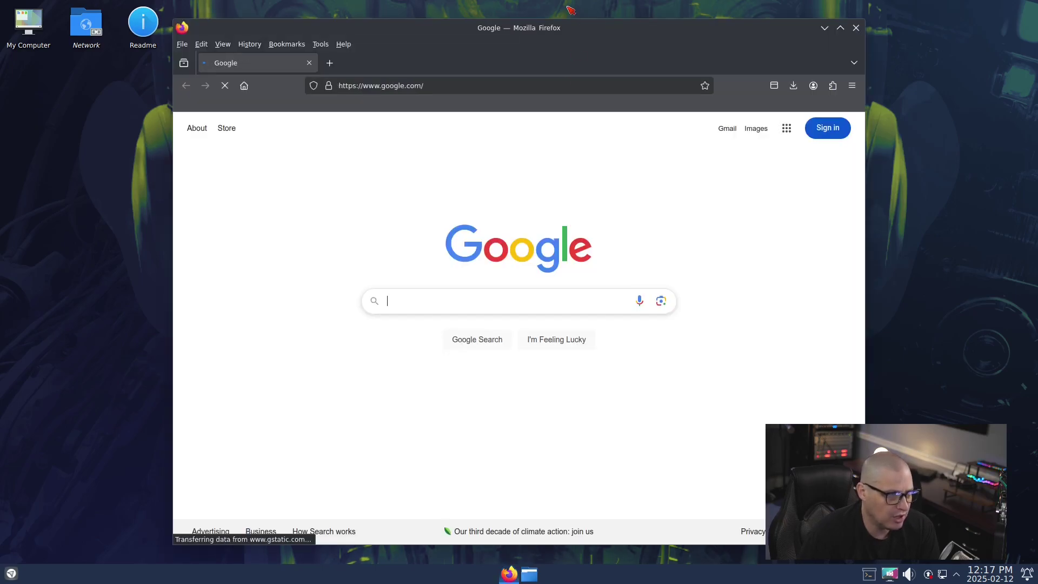
left_click(852, 85)
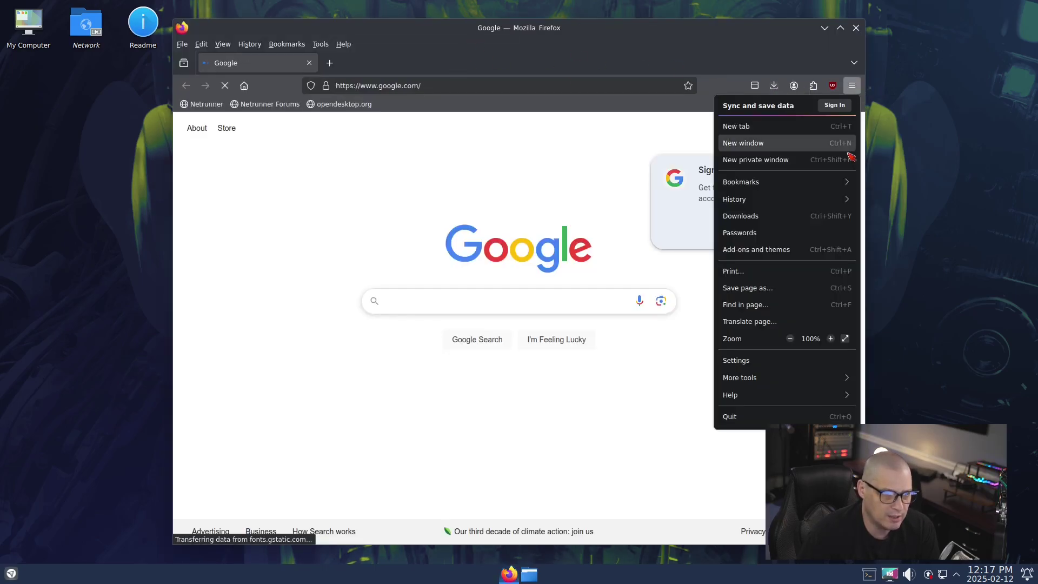
left_click(753, 395)
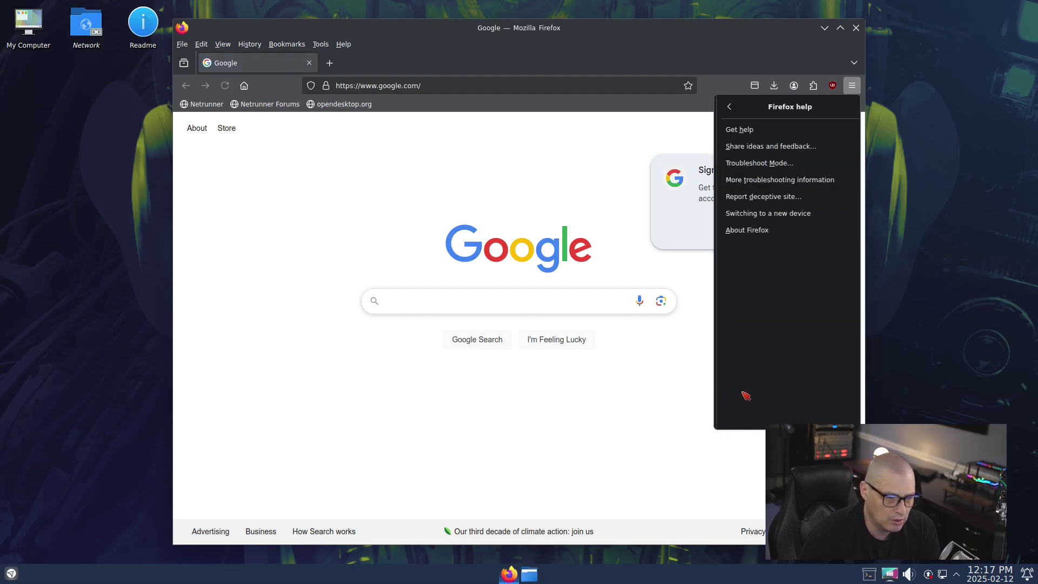
left_click(746, 231)
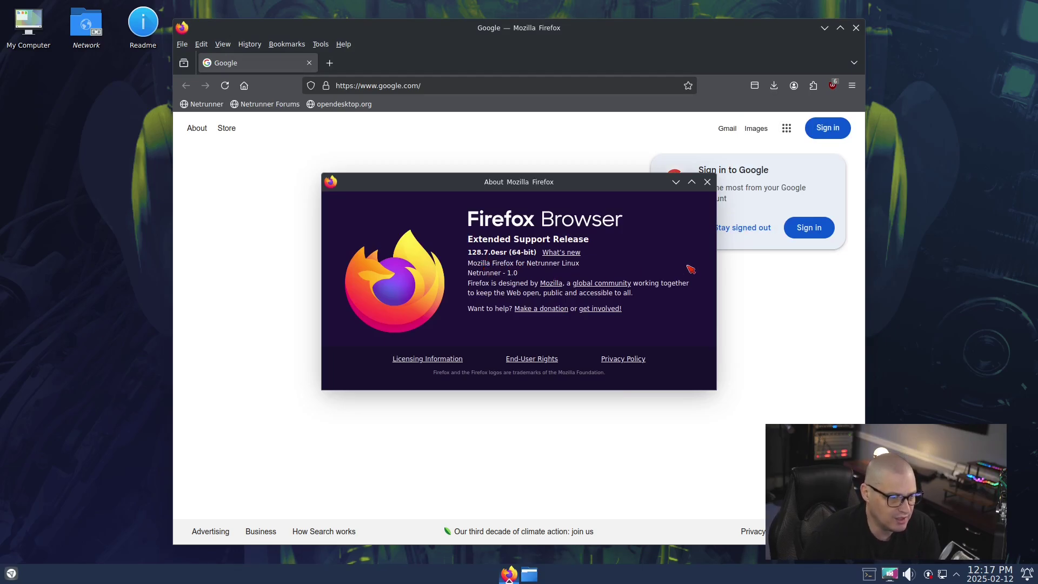
left_click(707, 182)
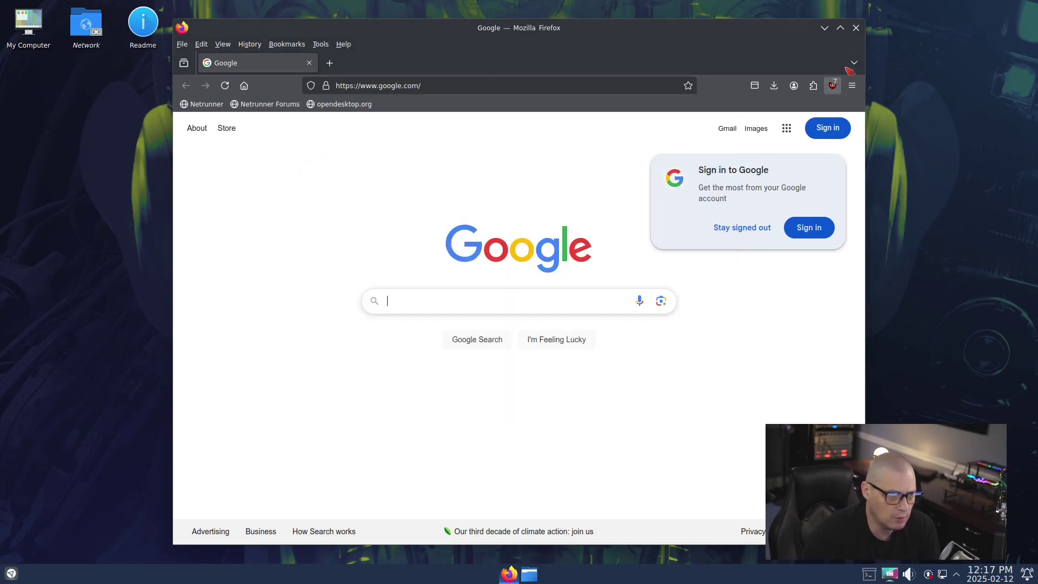
left_click(856, 28)
key("super")
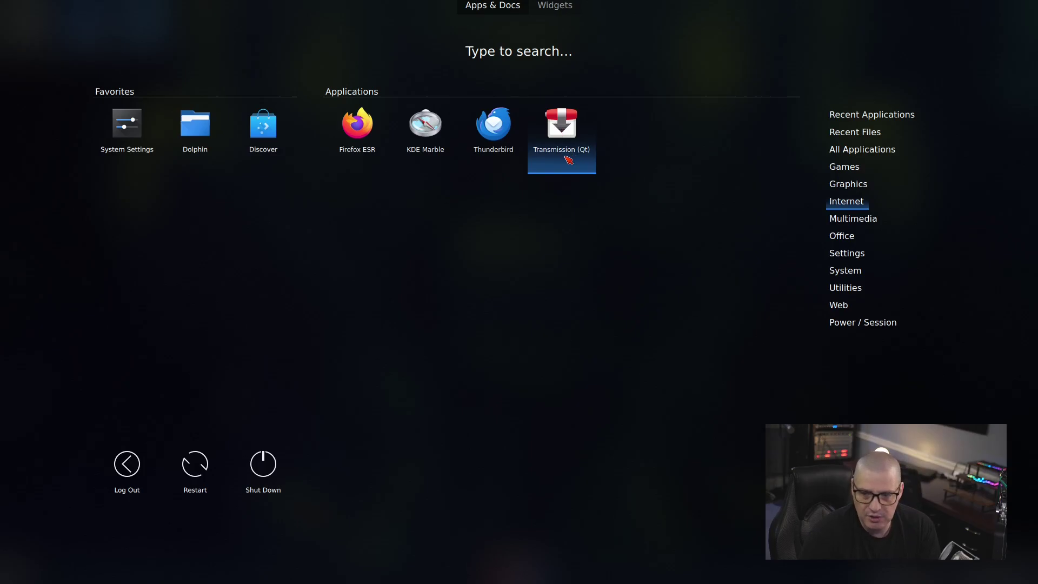
left_click(574, 137)
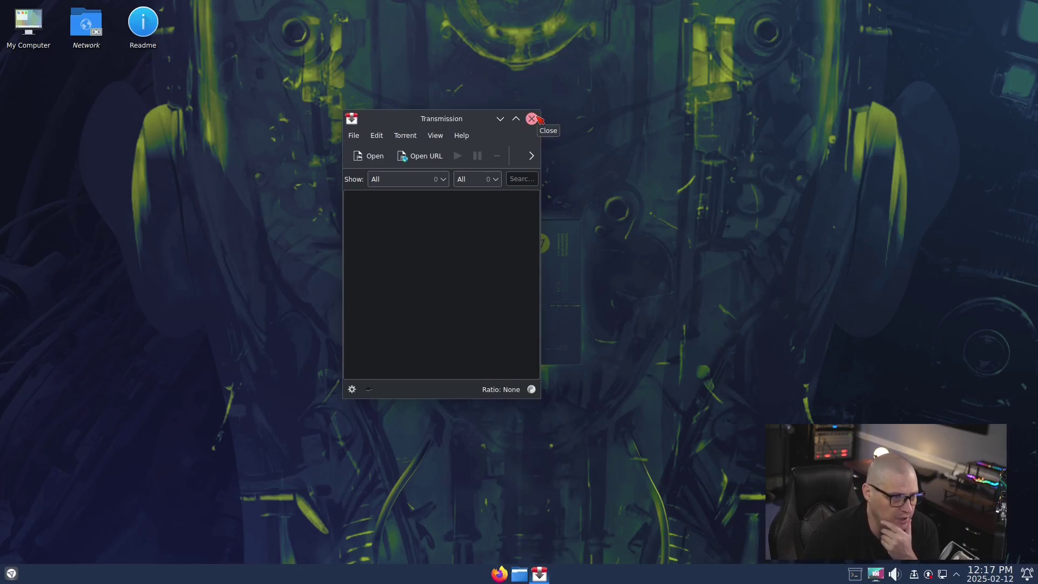
left_click(532, 118)
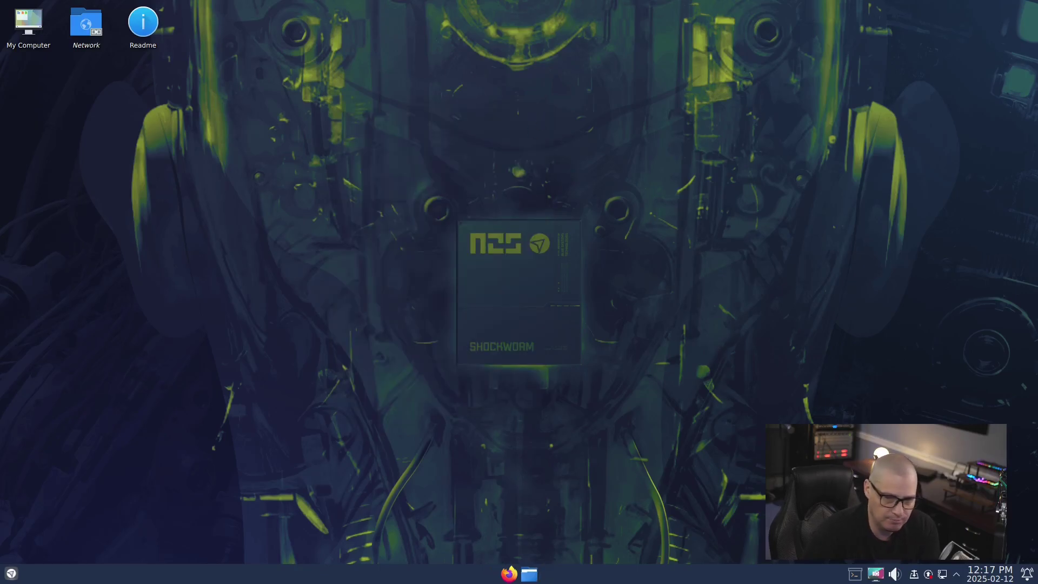
Open the dashboard's Multimedia apps and launch Kdenlive 22.12.3 with an empty project.
key("super")
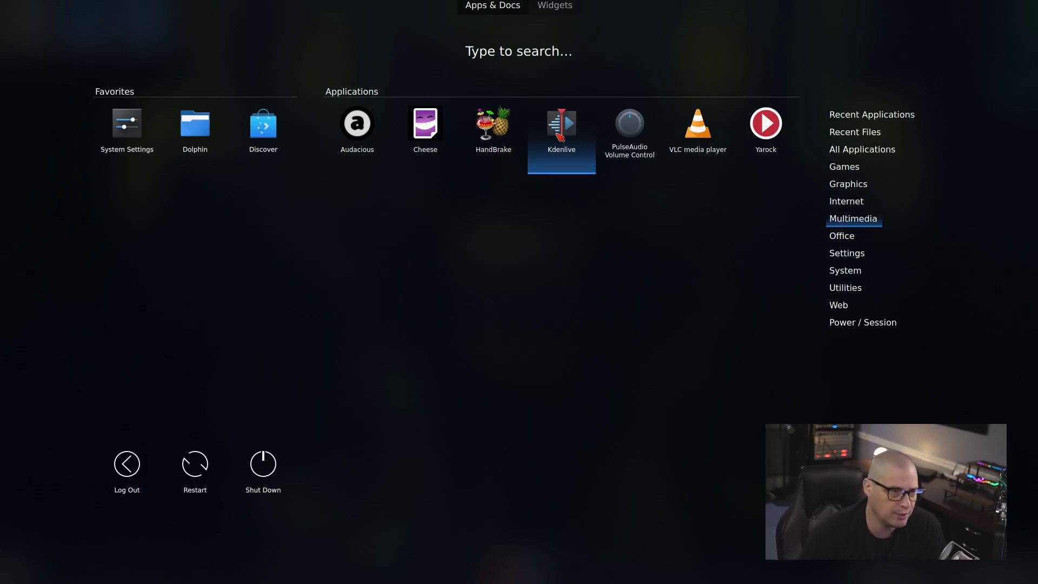
left_click(561, 137)
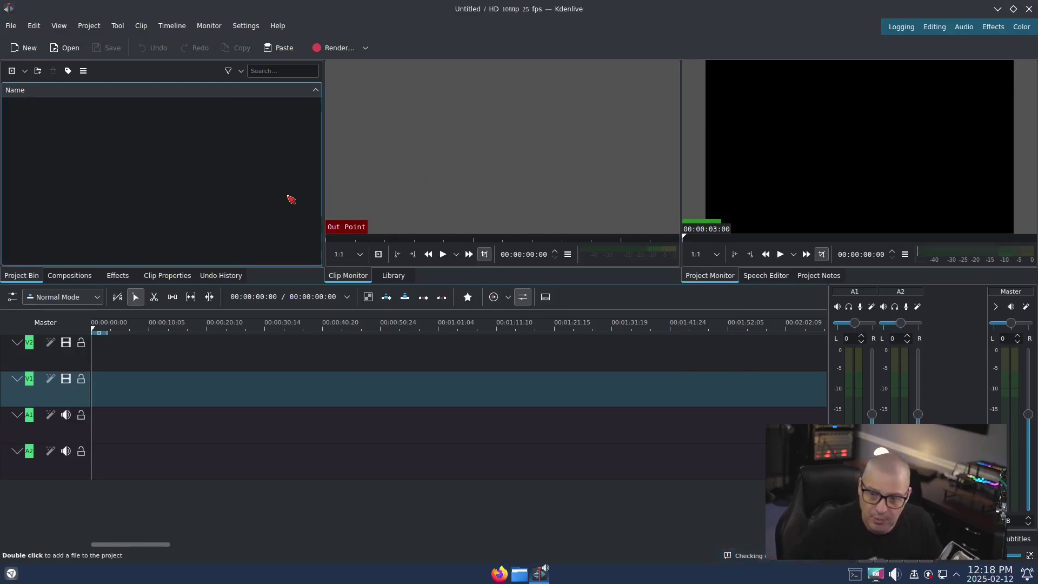
Confirm in Kdenlive's About dialog that it is version 22.12.3, then quit Kdenlive.
left_click(278, 26)
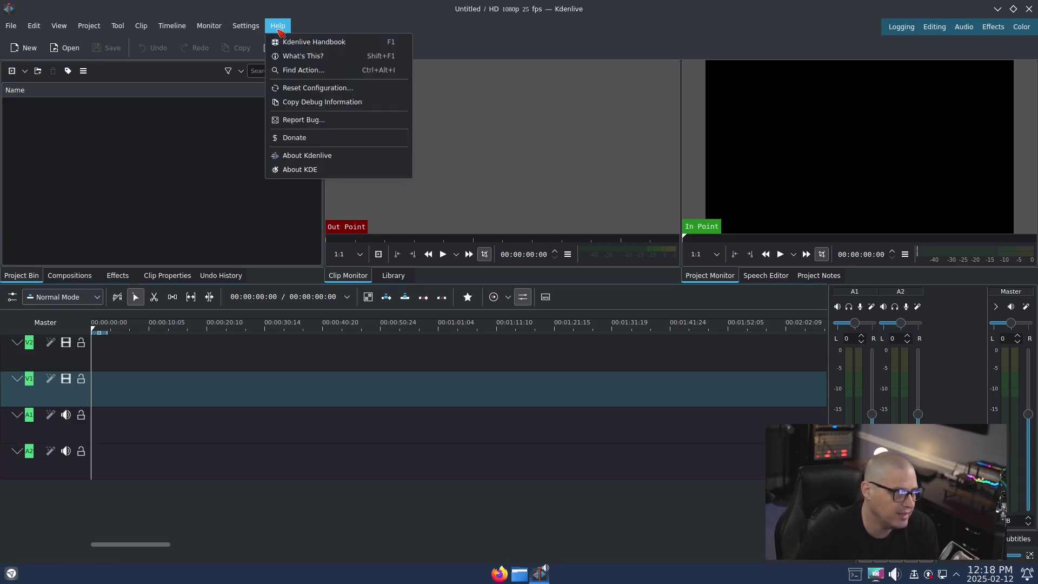
left_click(340, 156)
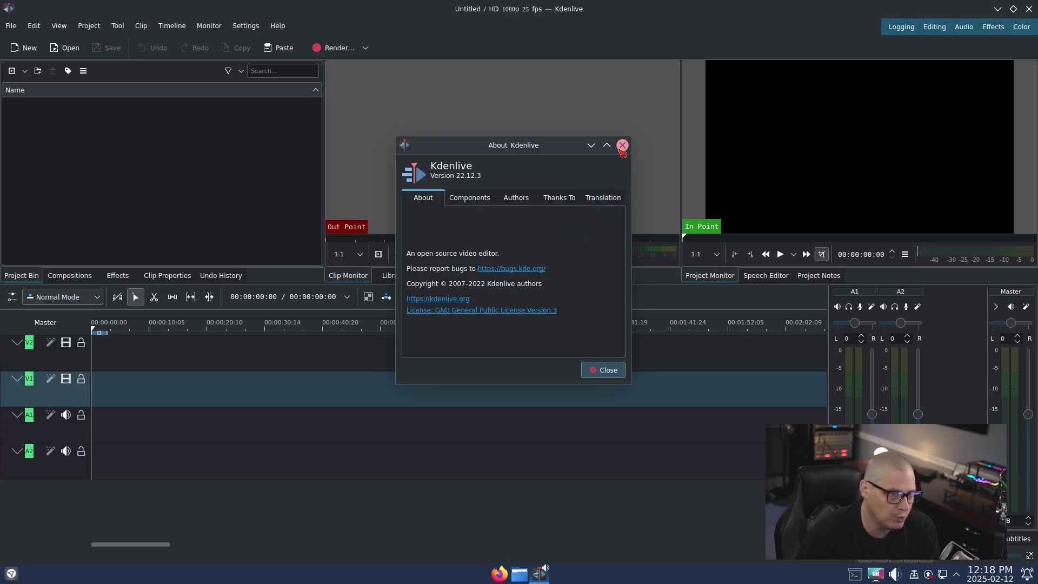
left_click(623, 145)
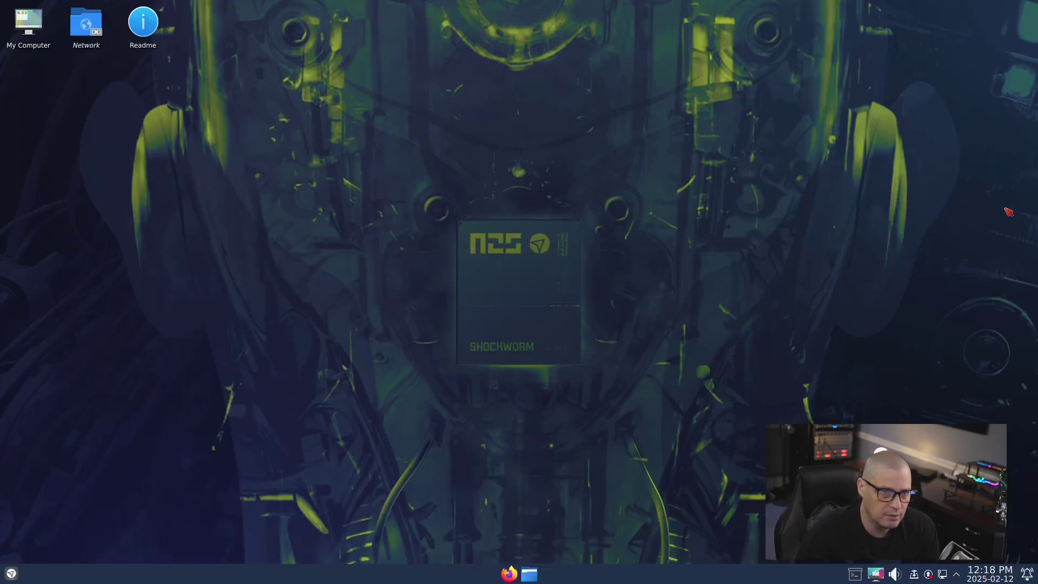
left_click(1029, 9)
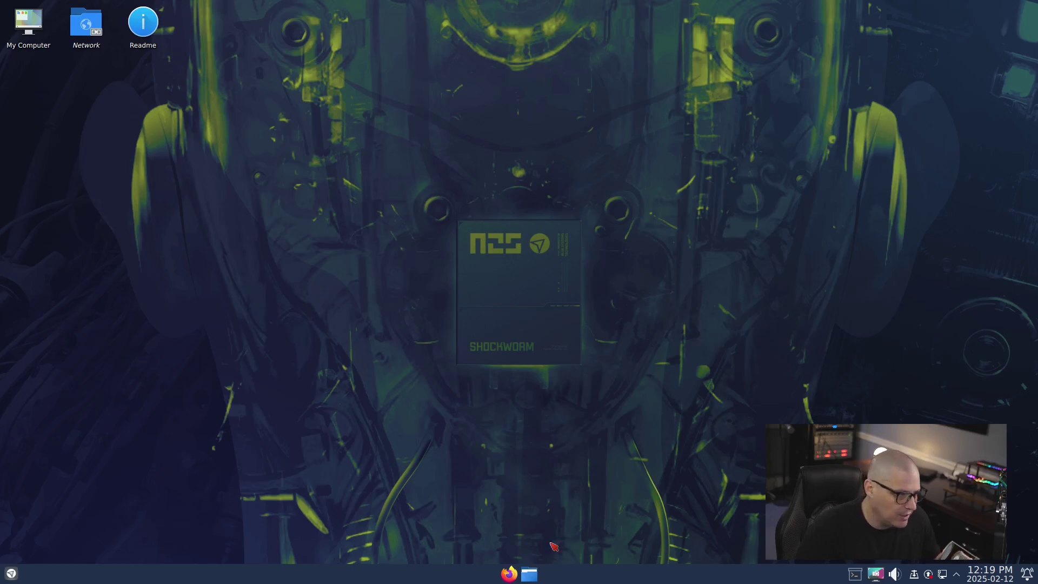
Launch VLC media player from Multimedia and view its version, 3.0.21 Vetinari, in About.
left_click(12, 573)
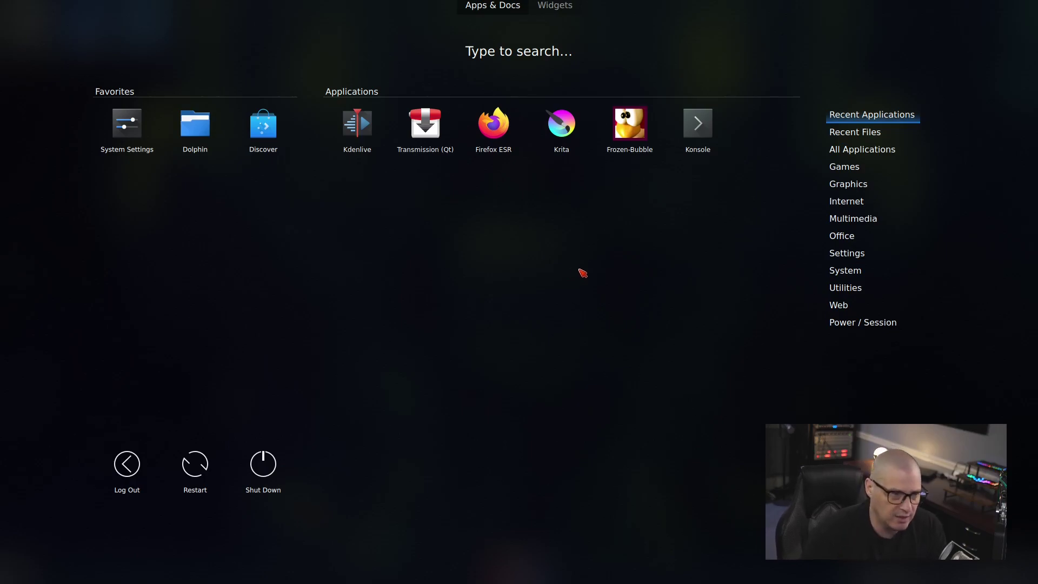
mouse_move(875, 225)
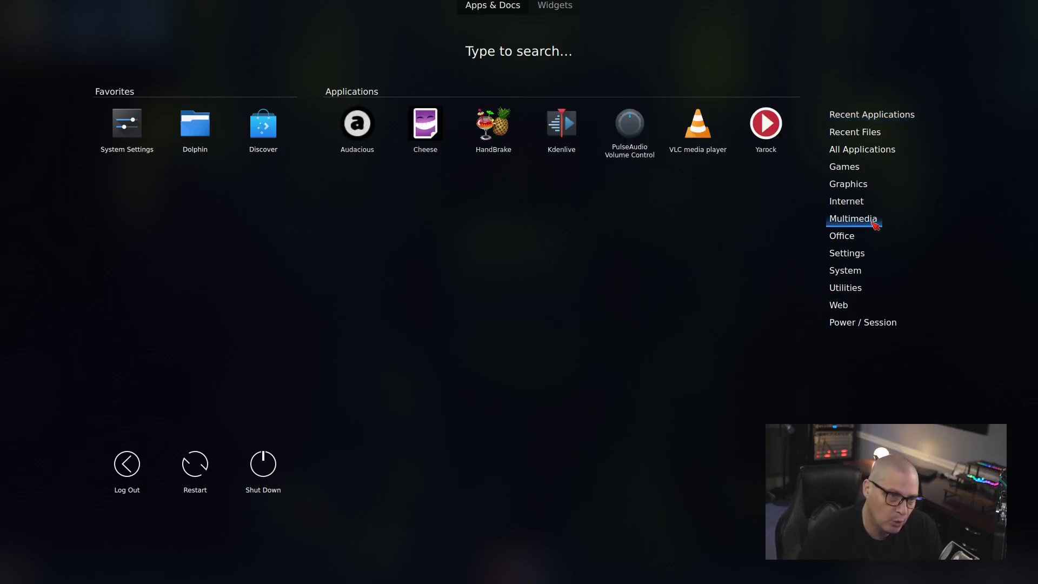
left_click(699, 130)
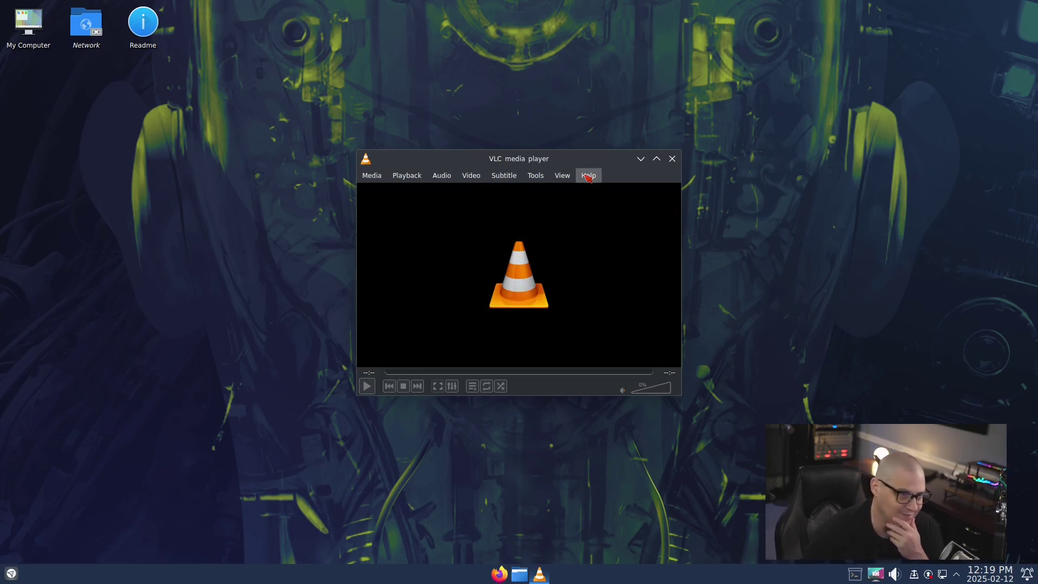
left_click(589, 176)
left_click(619, 214)
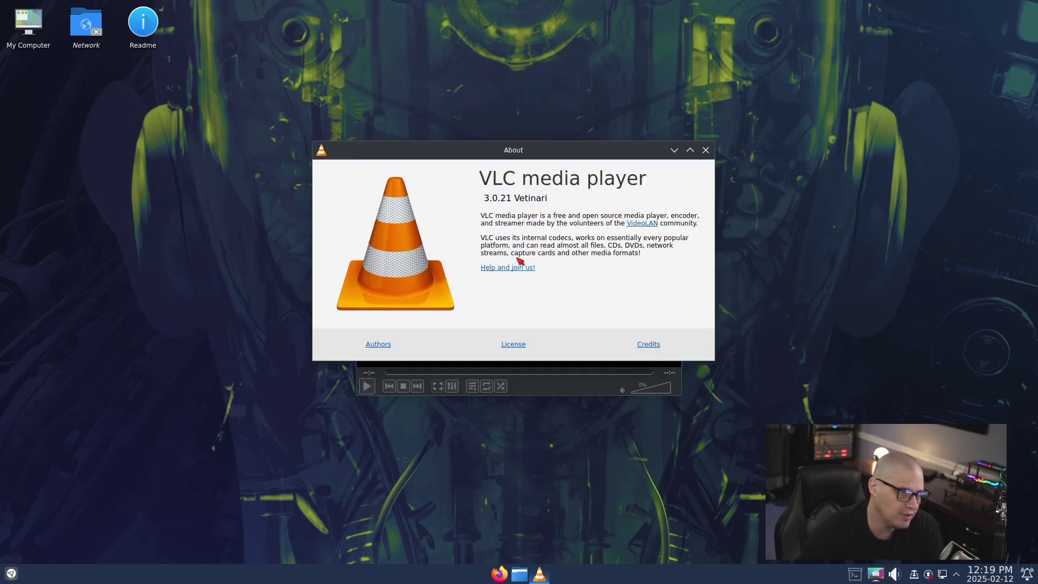
Close VLC and launch LibreOffice Writer from the Office category with a blank document.
left_click(706, 150)
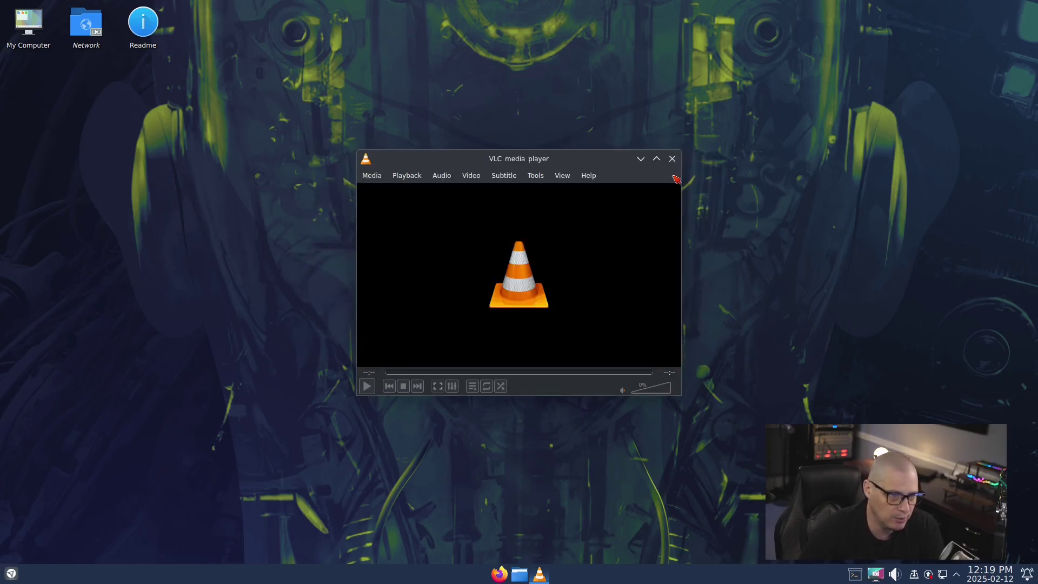
left_click(672, 159)
key("super")
left_click(845, 236)
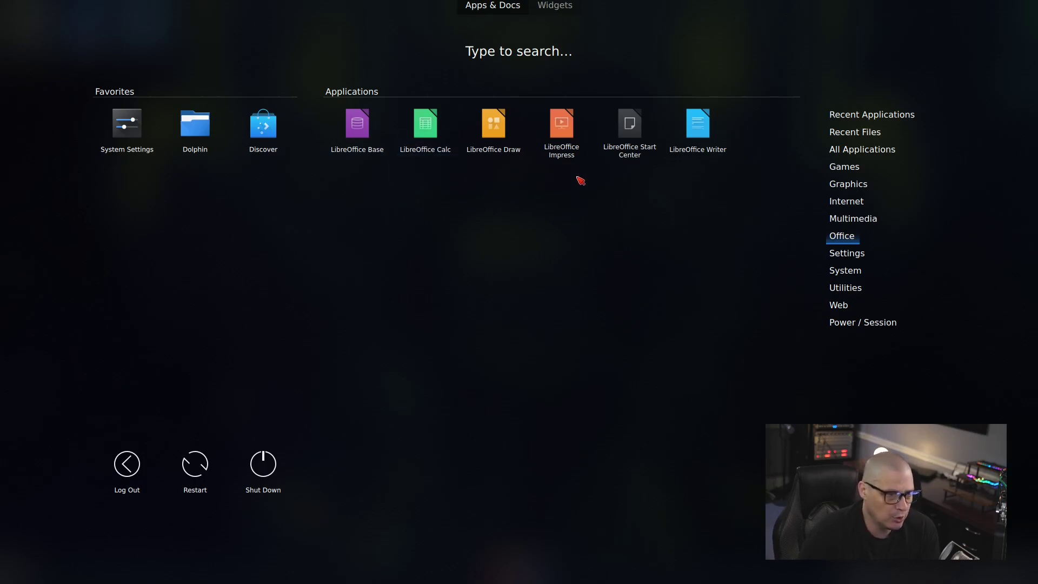
left_click(701, 126)
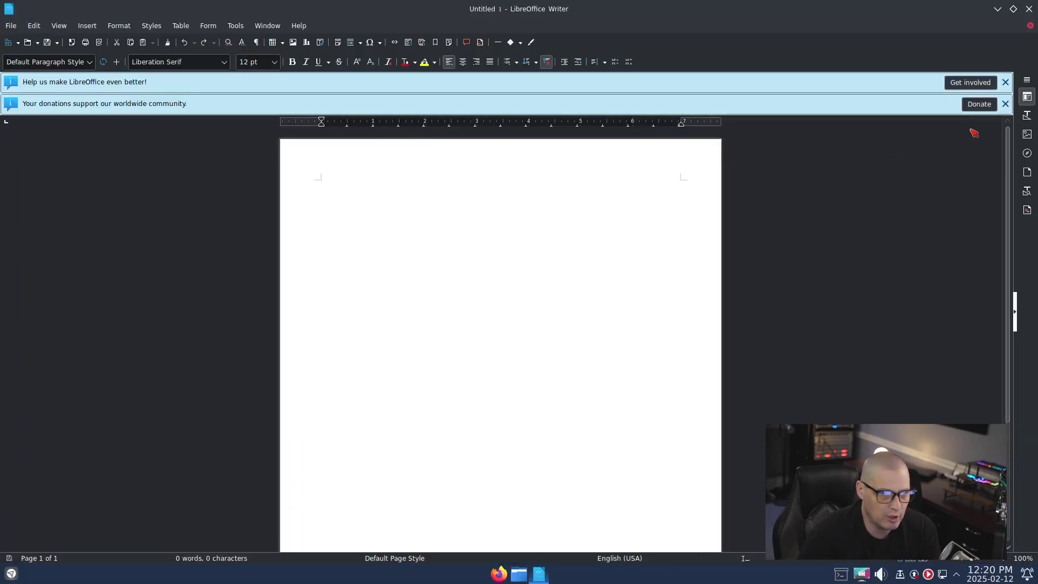
Dismiss the donations and Help us bars, confirm Writer version 7.4.7.2, then close Writer.
left_click(1006, 104)
left_click(1005, 82)
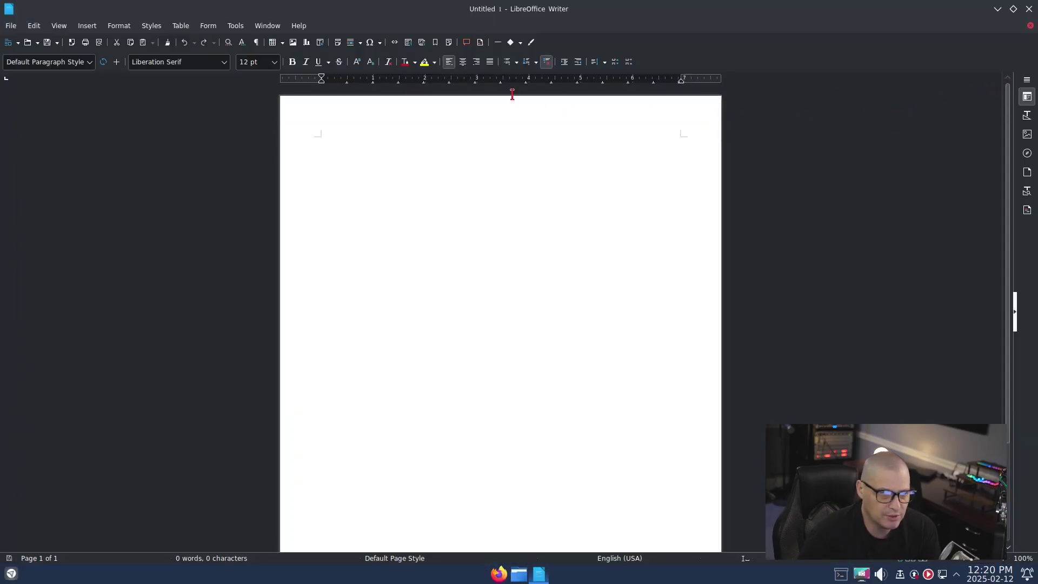
left_click(309, 28)
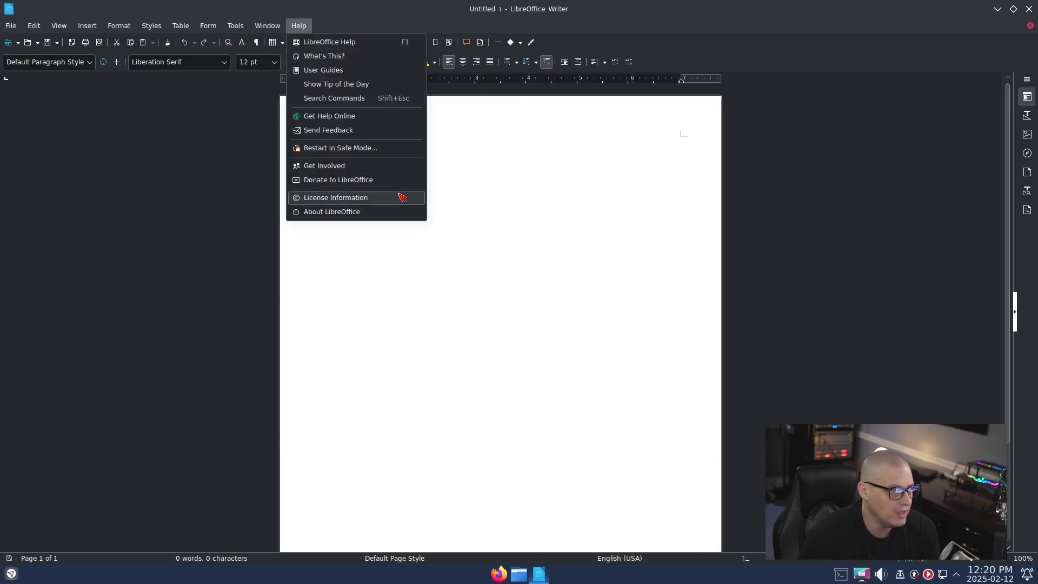
left_click(388, 212)
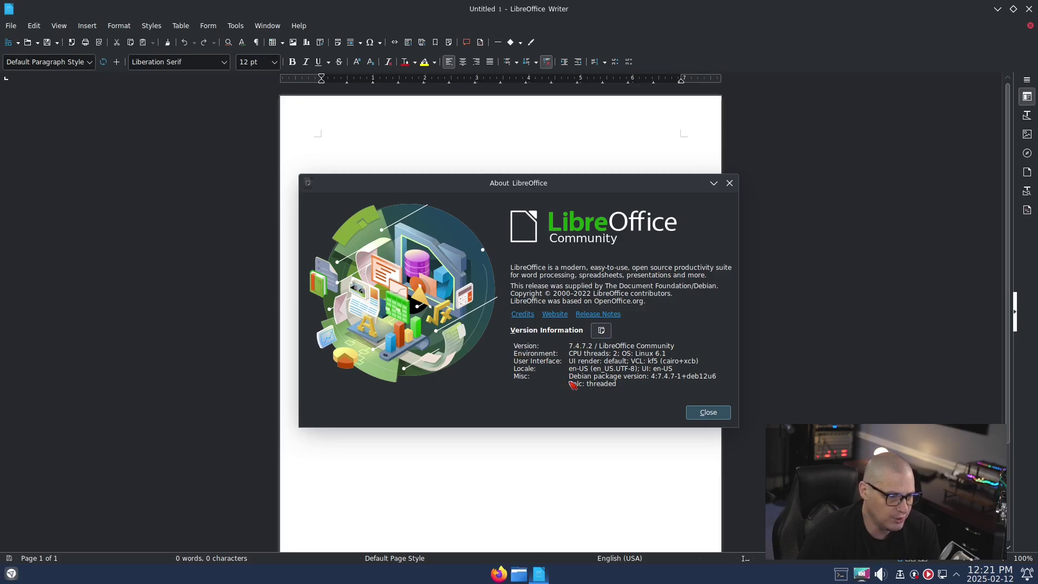
left_click(708, 412)
left_click(1029, 8)
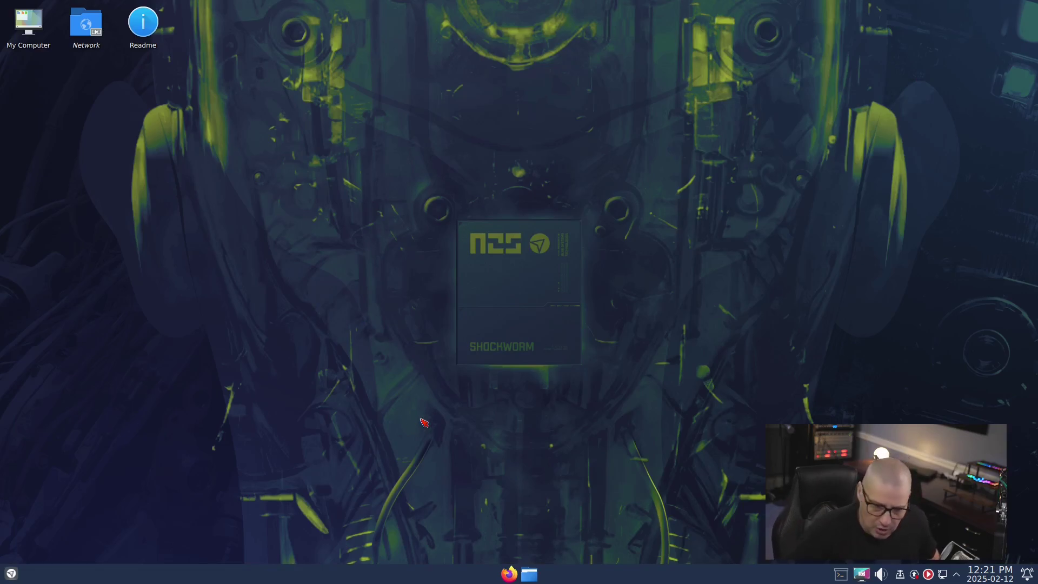
Open the application launcher and show the Settings category's apps.
left_click(12, 573)
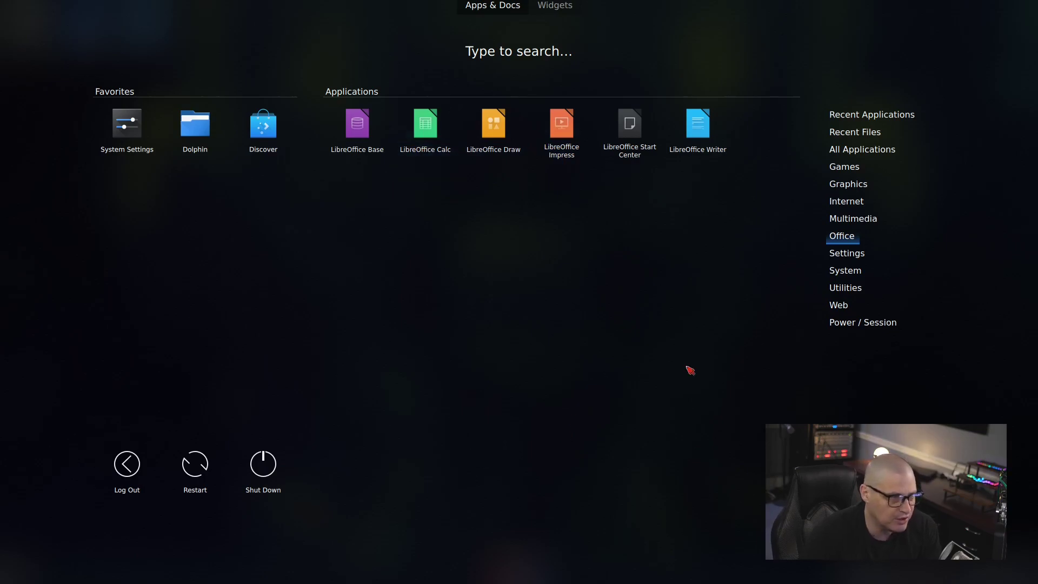
mouse_move(860, 259)
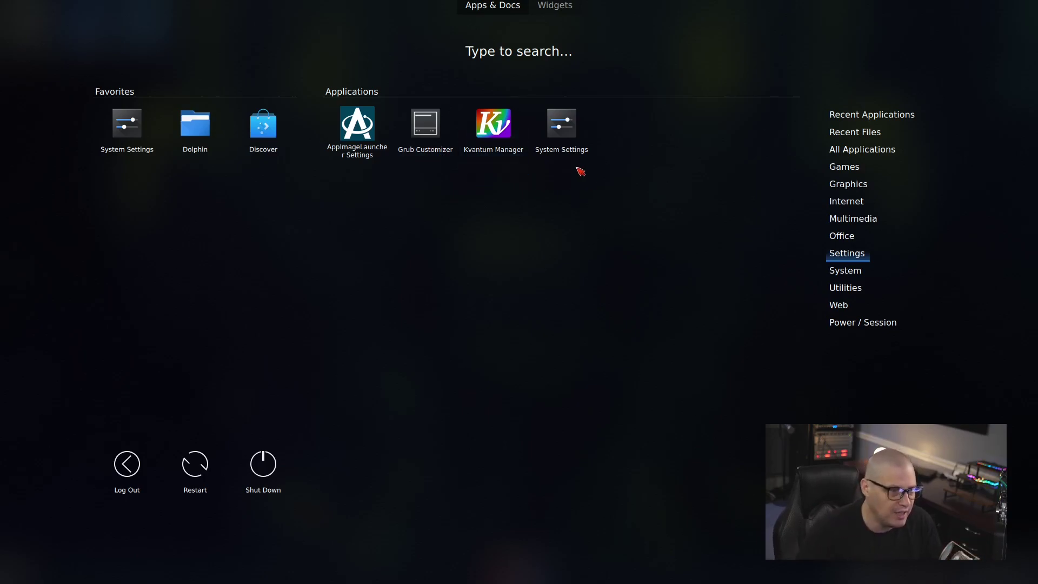
Launch System Settings, reposition its window, and go to the Appearance global themes page.
left_click(568, 130)
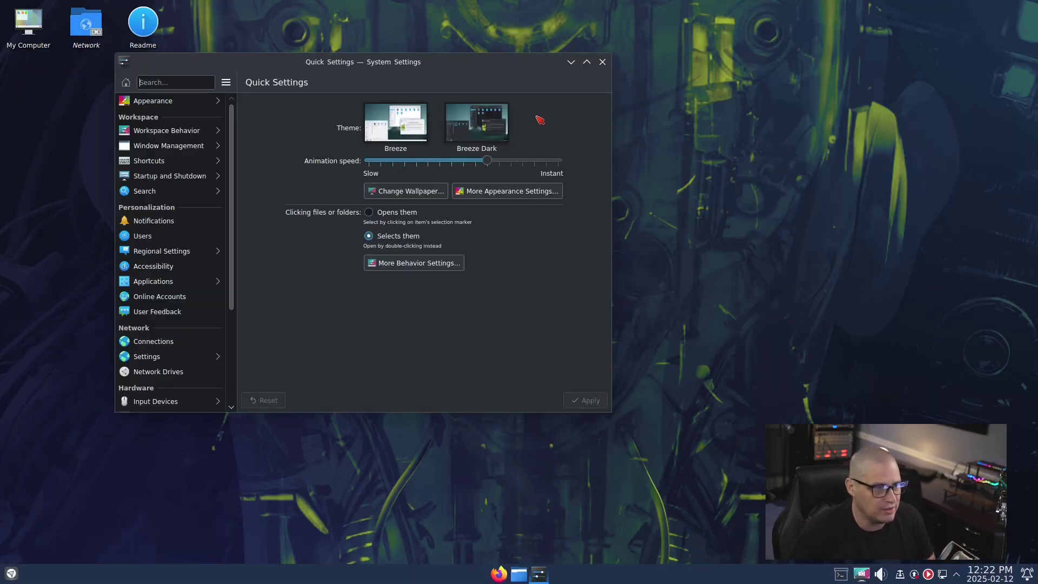
left_click_drag(333, 77, 471, 108)
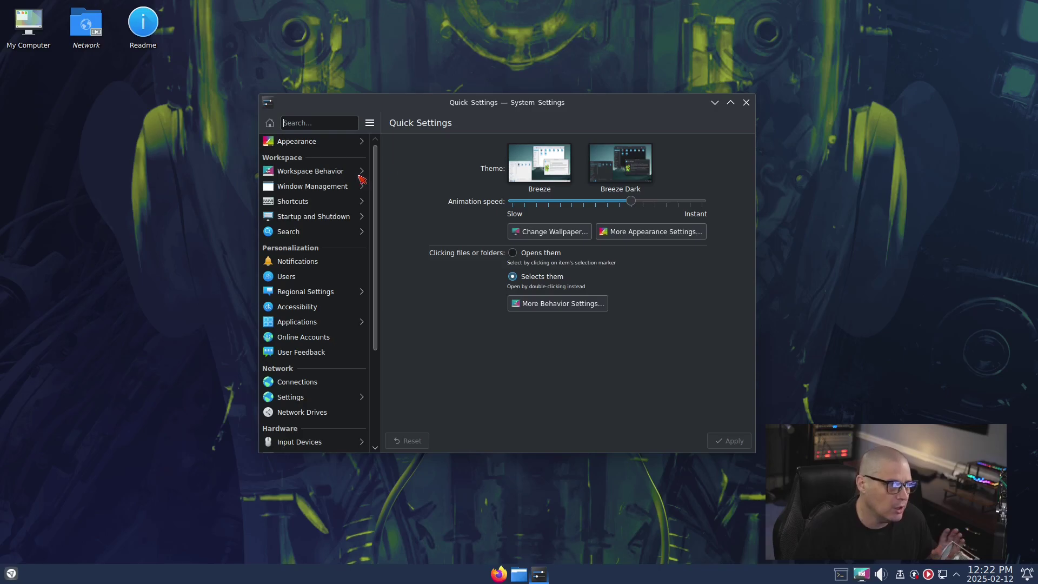
left_click(327, 142)
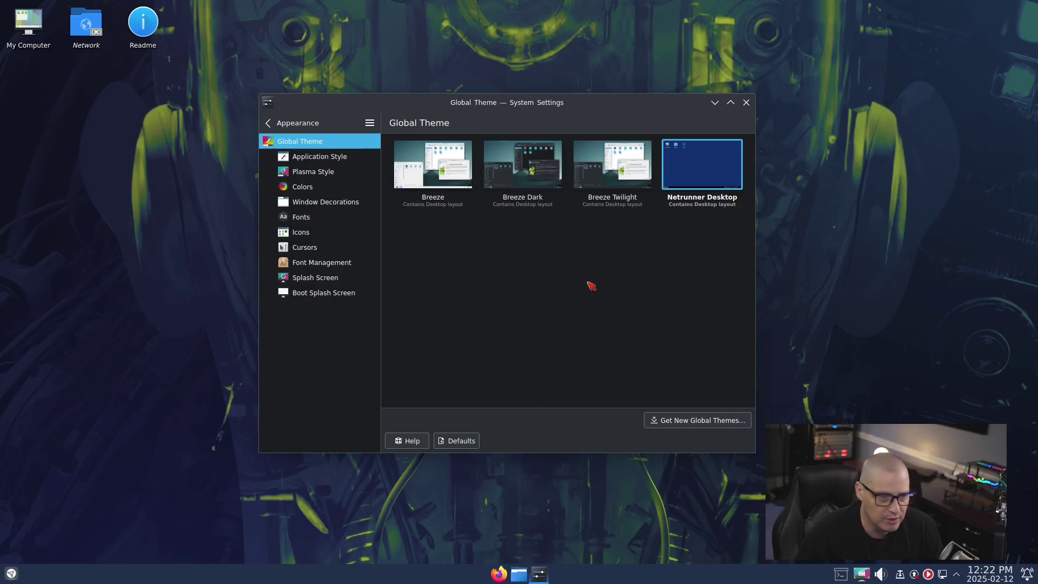
Apply the Breeze Dark global theme, then quit System Settings with Ctrl+Q.
left_click(433, 167)
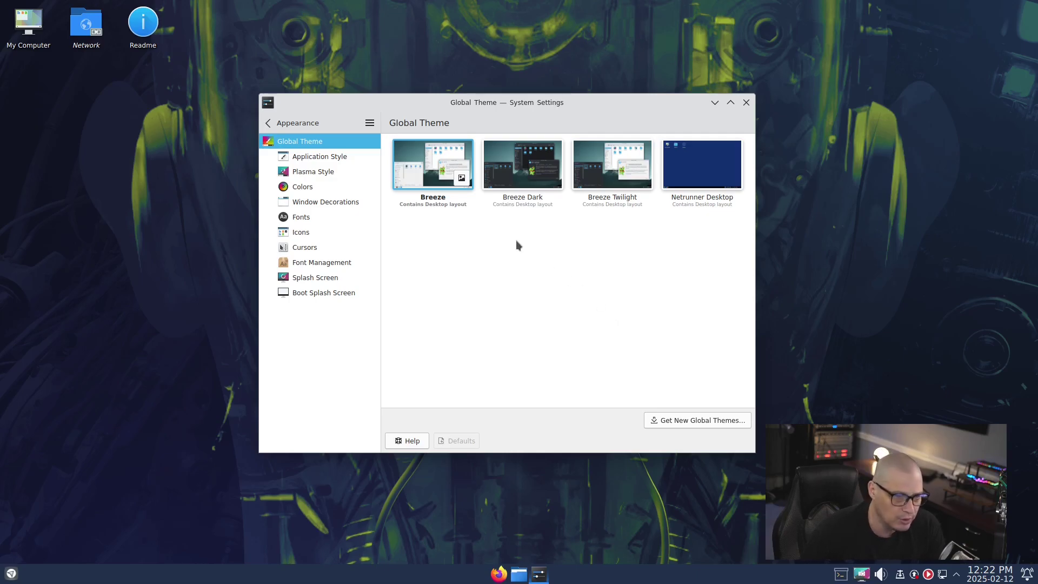
left_click(523, 170)
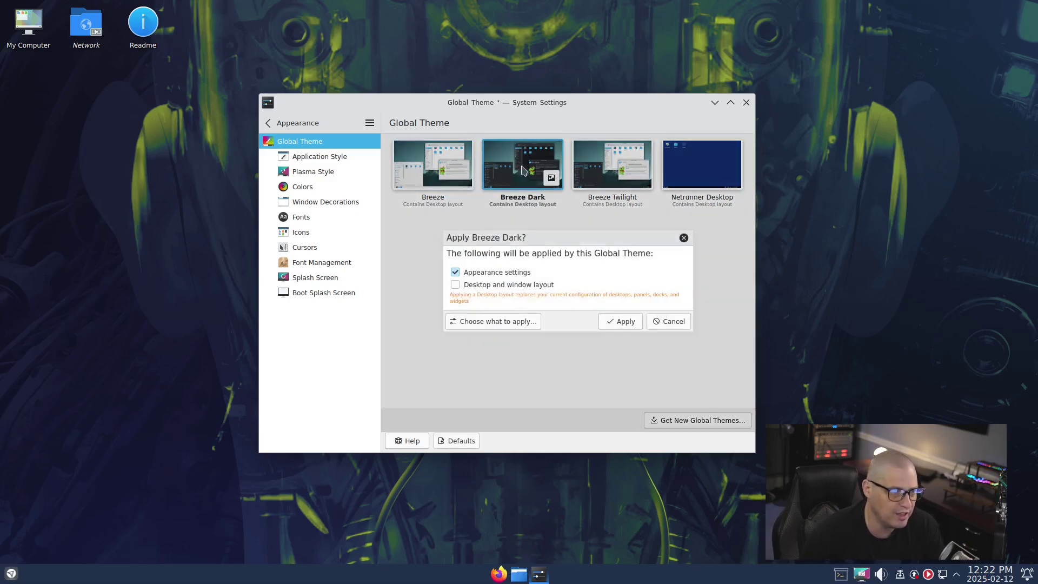
left_click(624, 322)
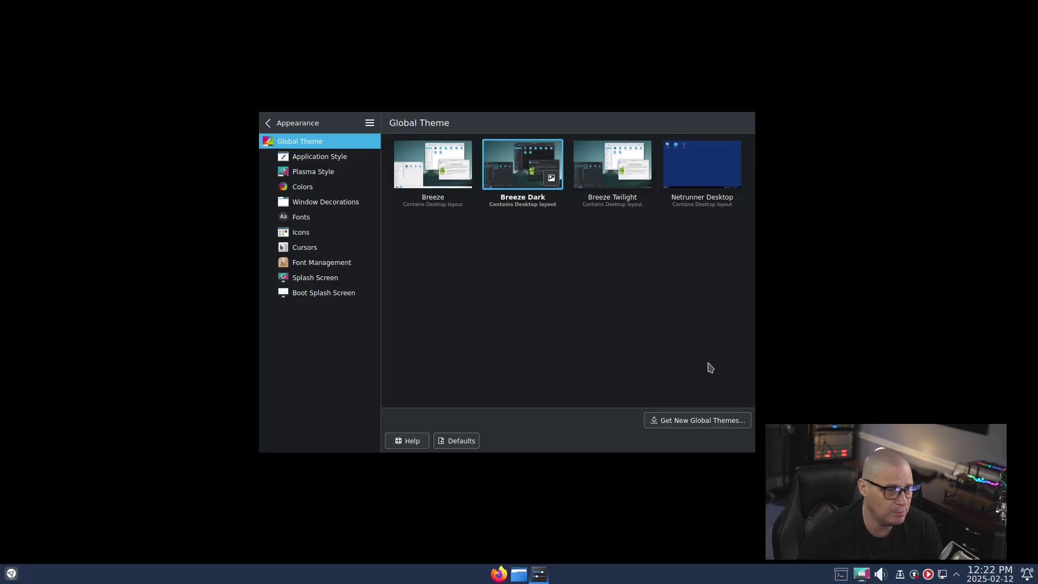
left_click(517, 170)
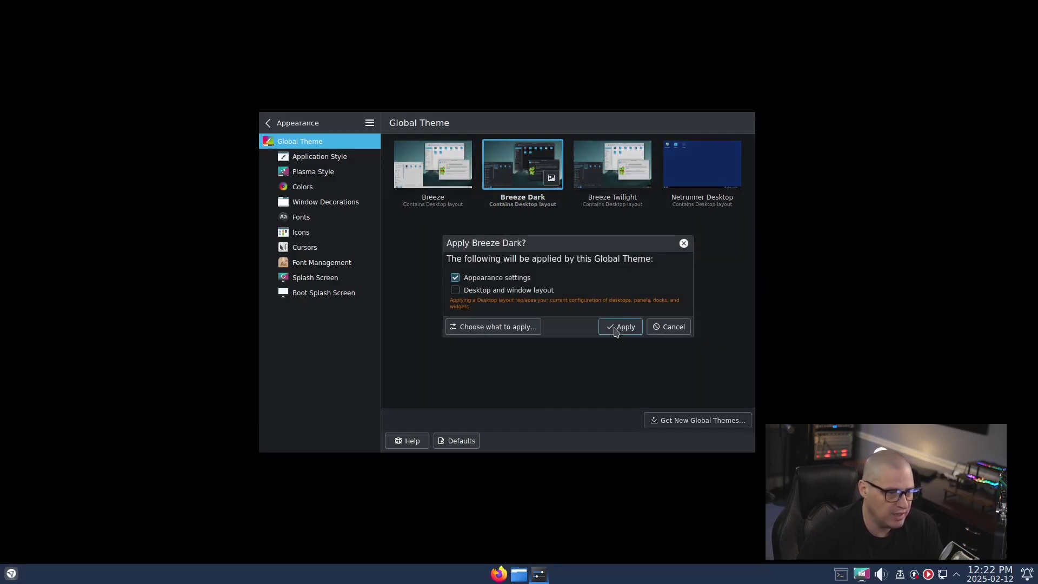
key("Return")
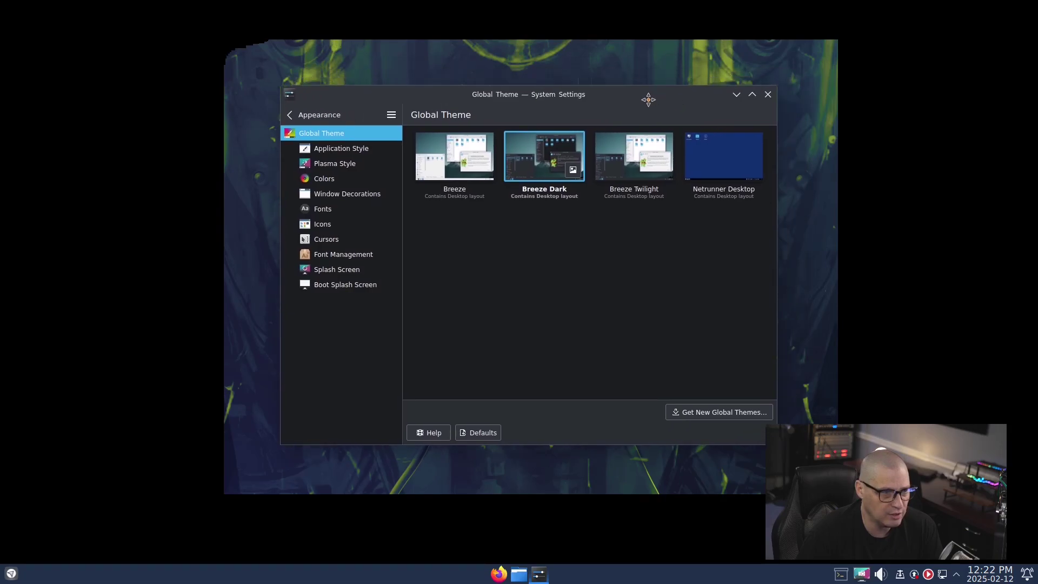
left_click_drag(648, 100, 674, 152)
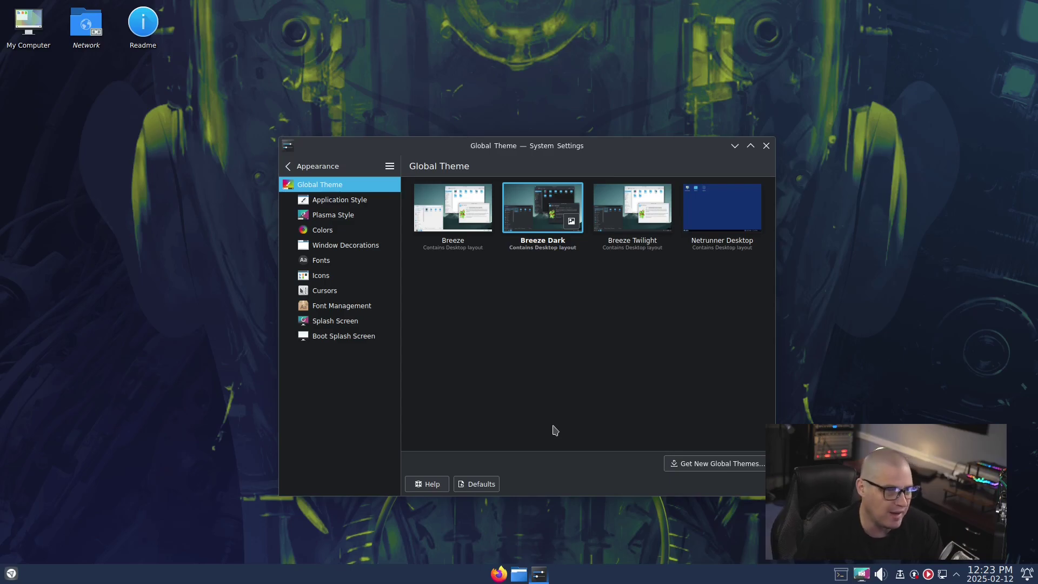
key("ctrl+q")
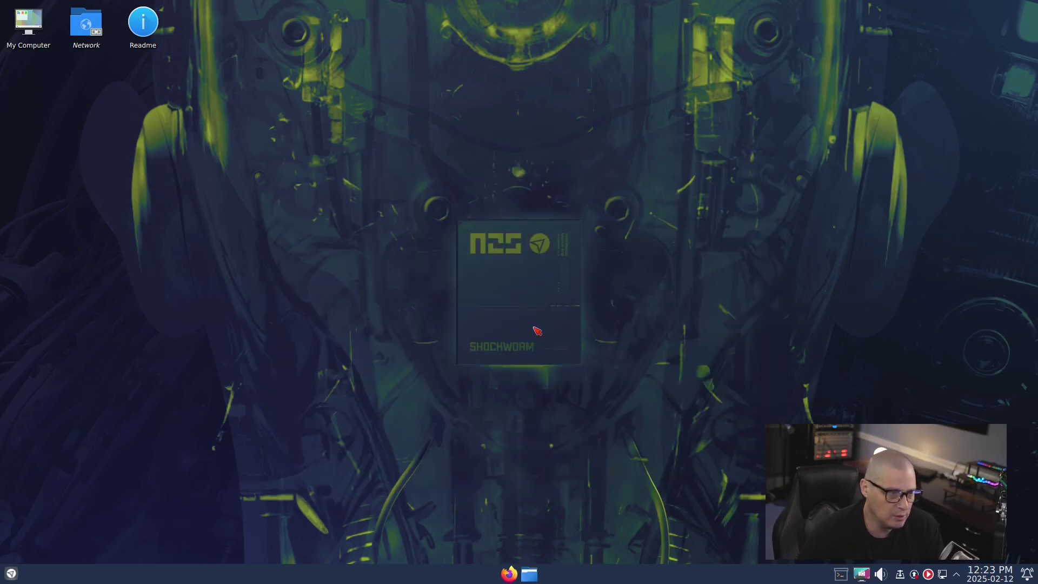
Open the full-screen application dashboard and show the System category's apps.
left_click(10, 575)
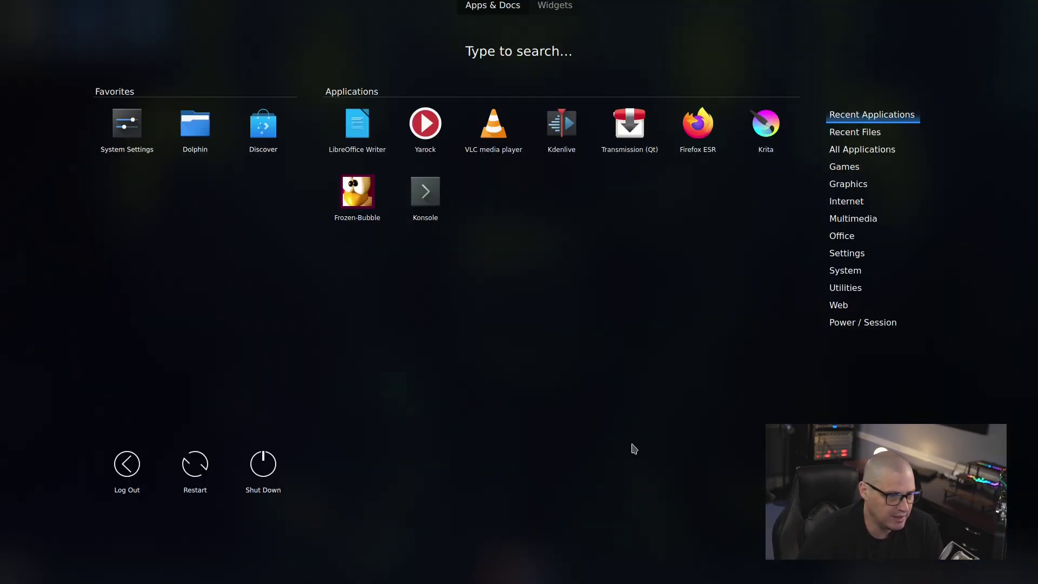
mouse_move(857, 274)
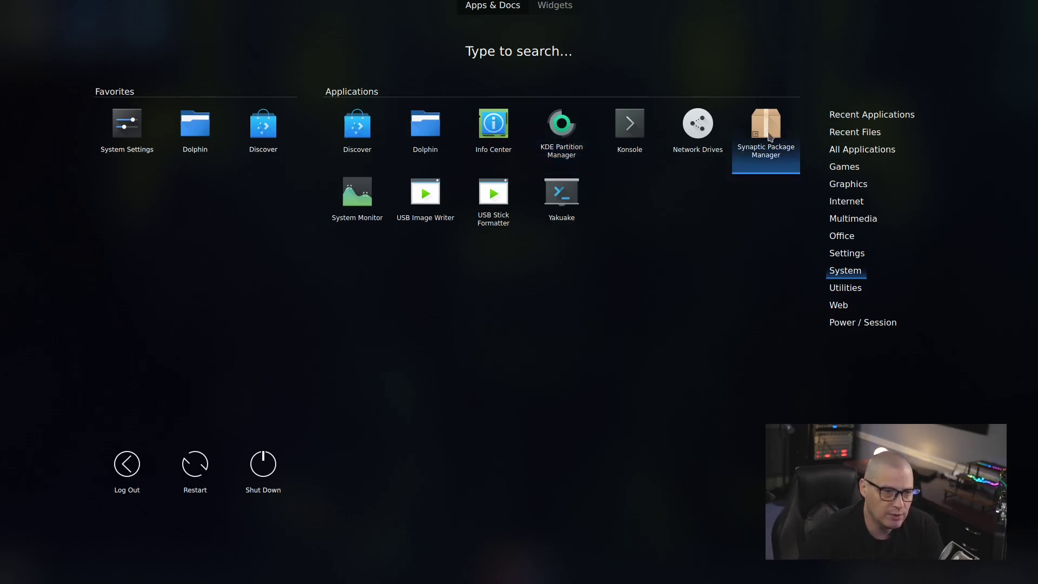
Launch Discover, search for htop, and cancel the nvtop install at the password prompt.
left_click(358, 129)
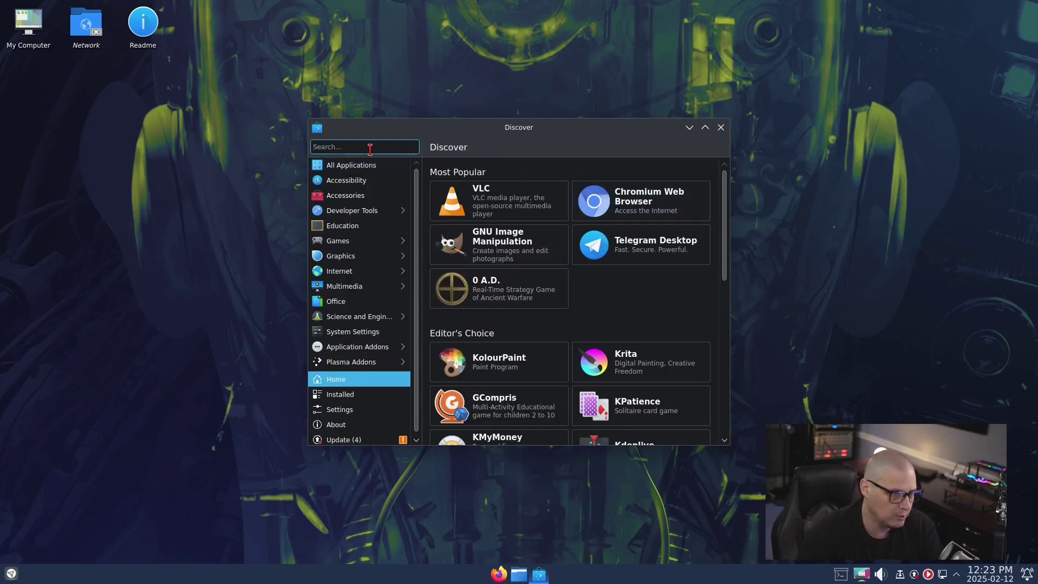
type("htop")
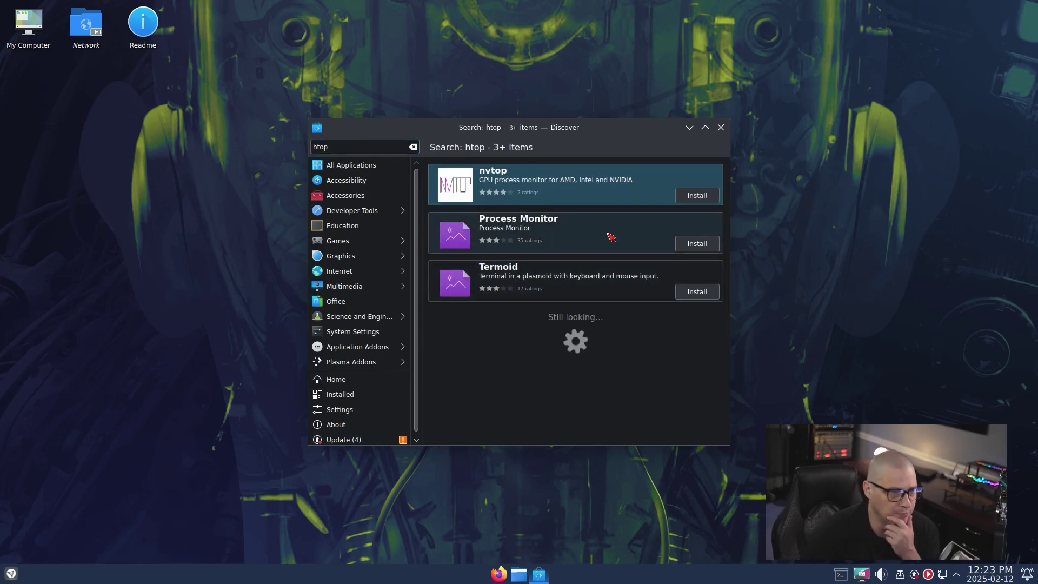
left_click(711, 199)
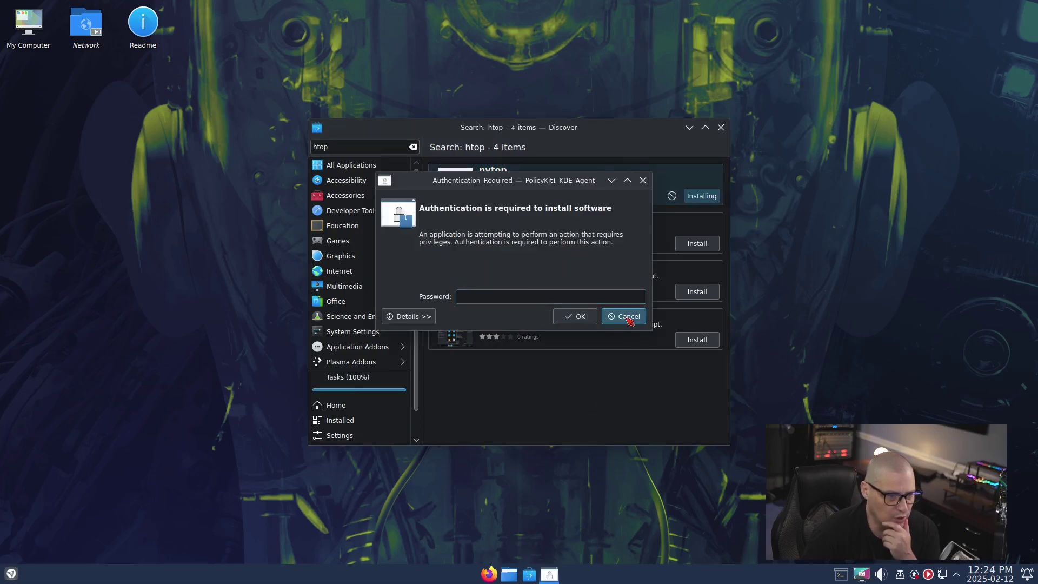
left_click(625, 315)
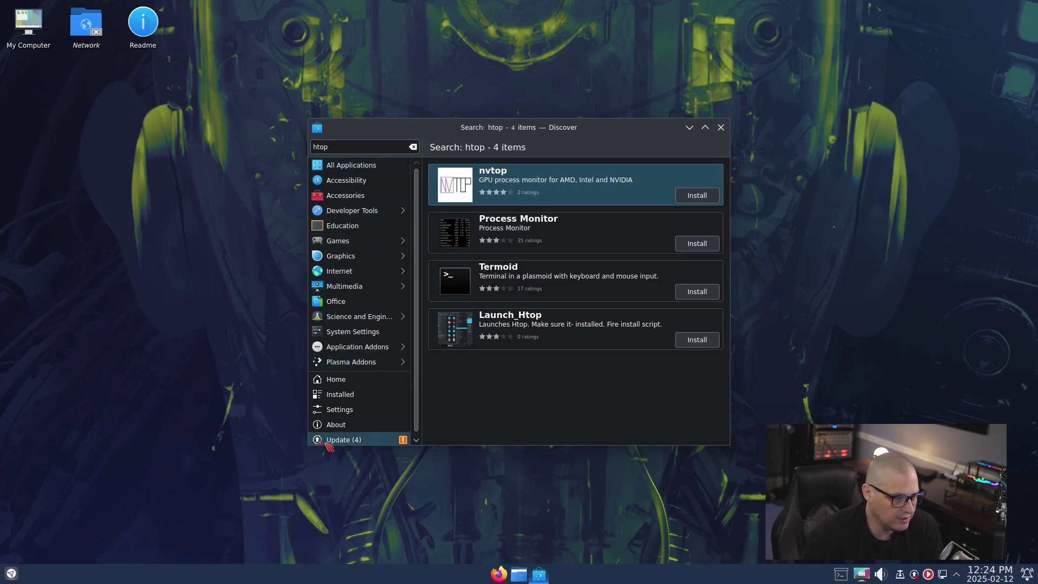
Show the four pending updates and search Discover for htop.
left_click(357, 439)
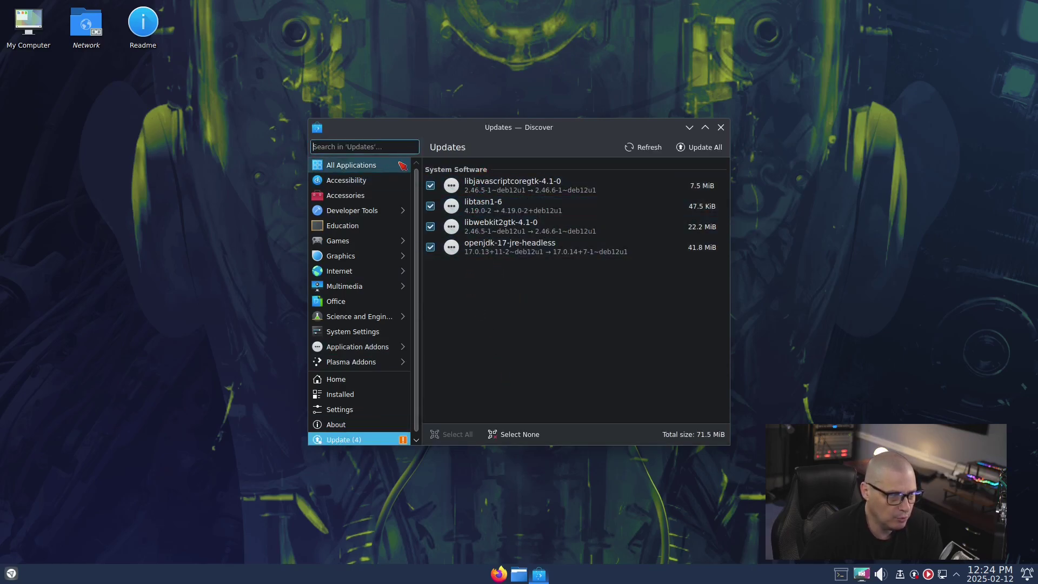
left_click(377, 147)
type("htop")
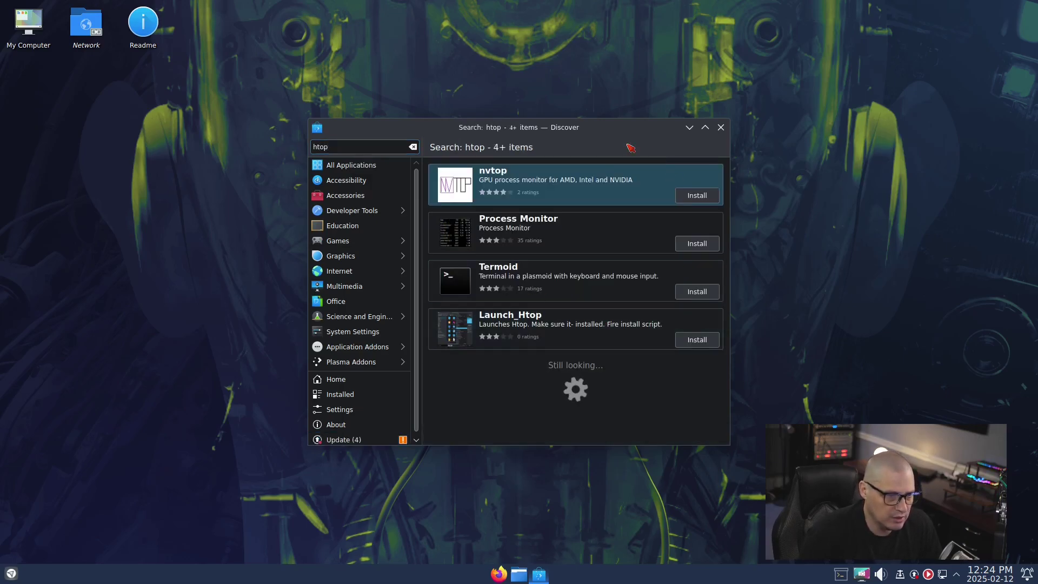
left_click_drag(610, 129, 600, 102)
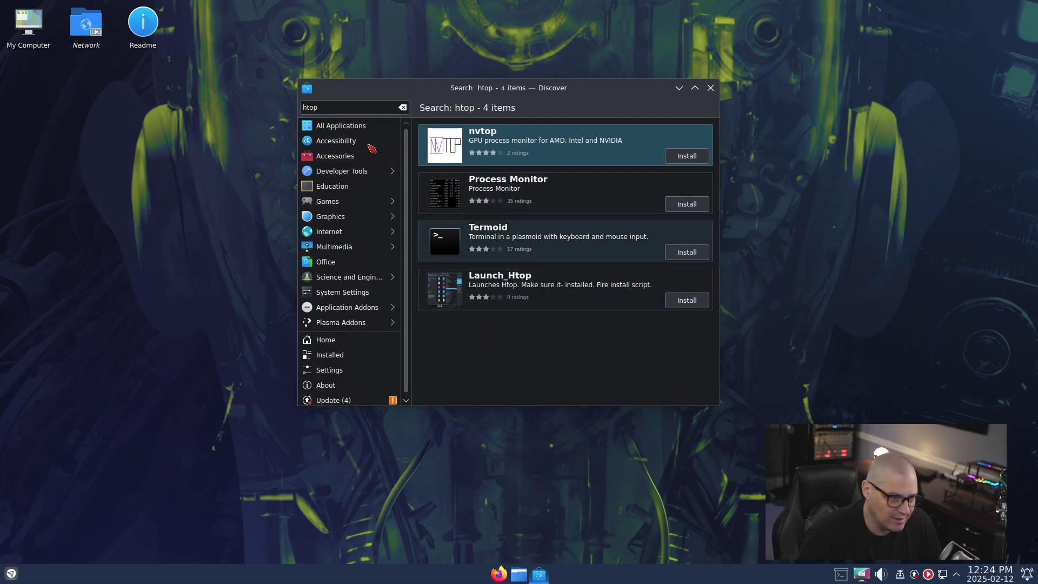
Search for vim, look through the 52 results, then close Discover.
key("BackSpace")
key("BackSpace")
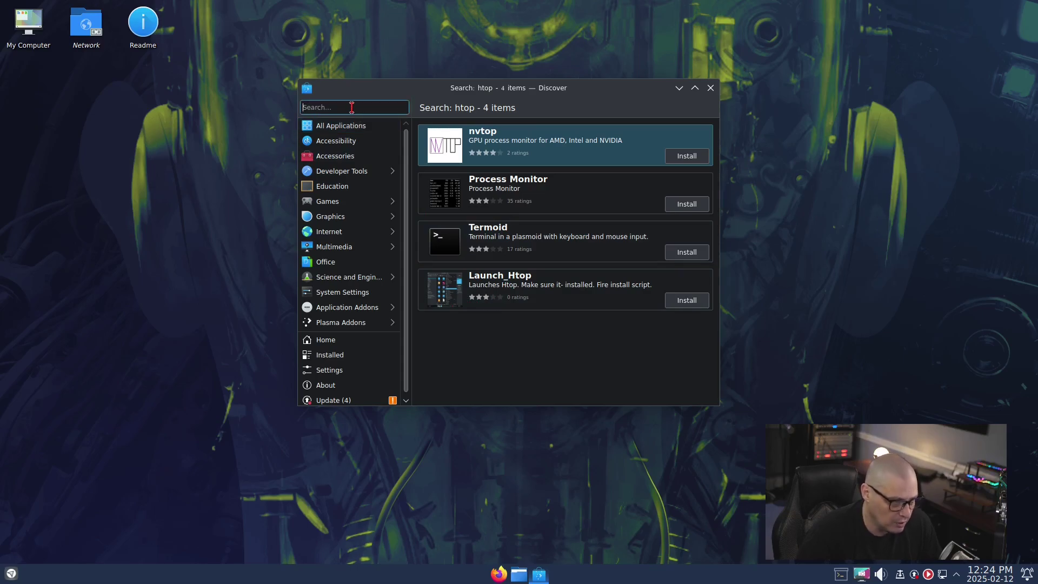
type("vim")
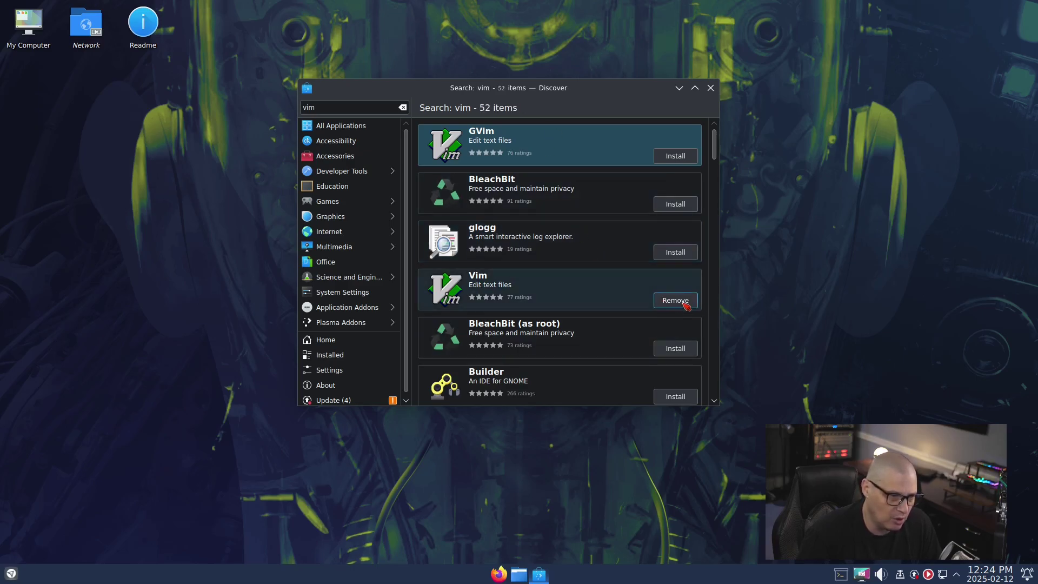
scroll(586, 294, "down", 4)
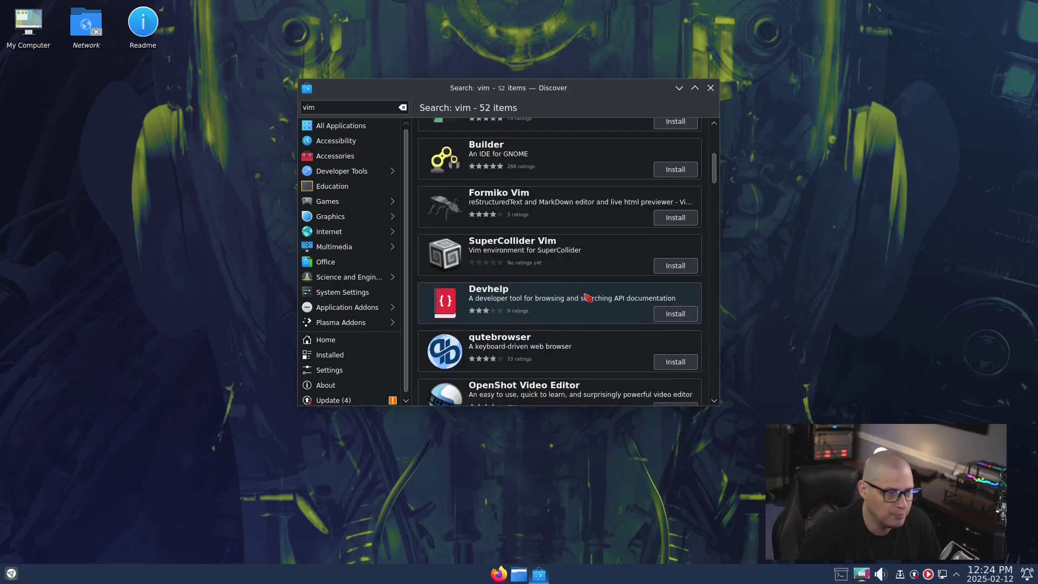
scroll(586, 294, "up", 4)
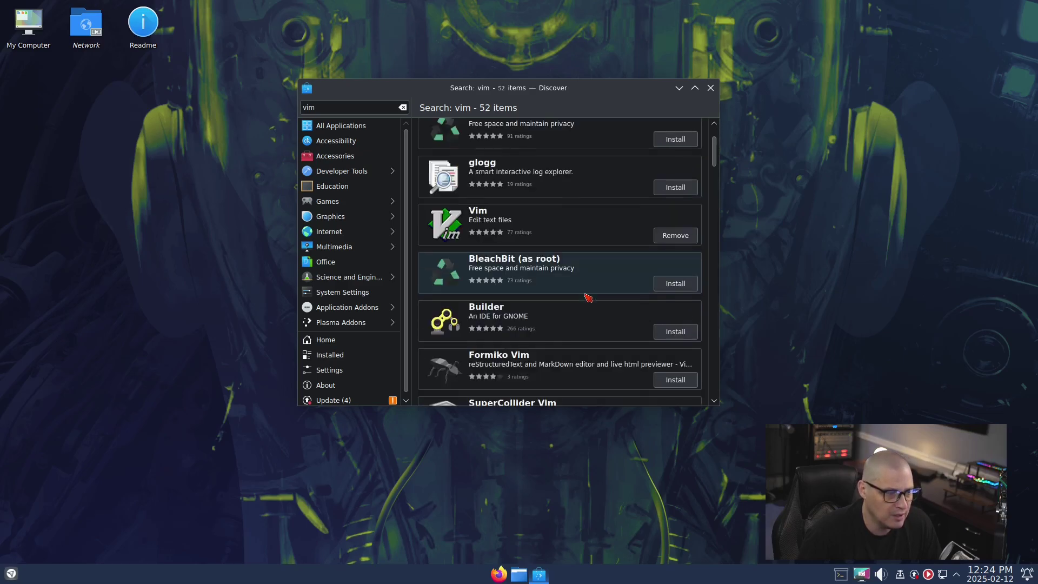
left_click(711, 88)
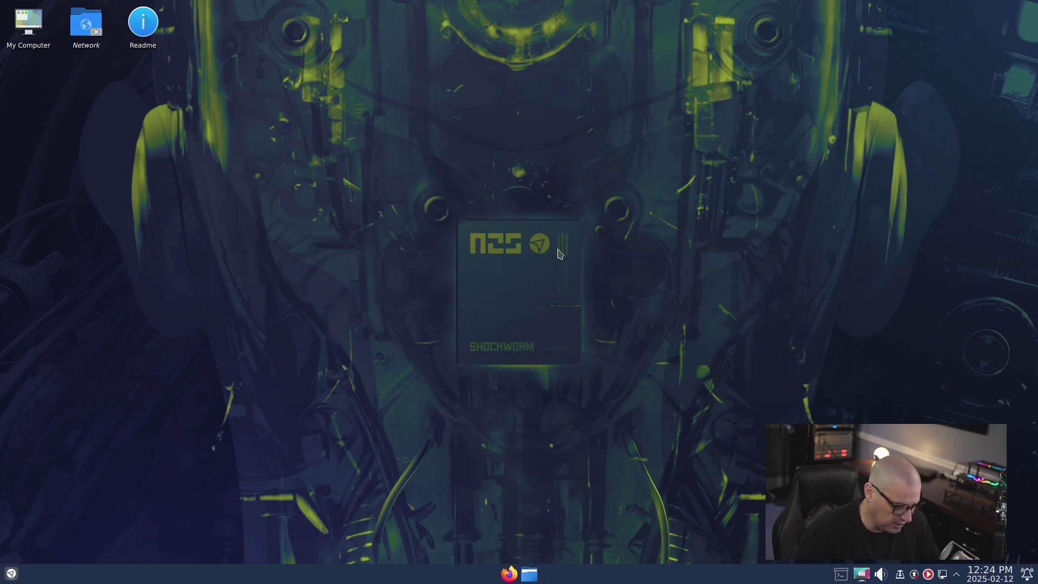
Open Konsole from the launcher and try running htop.
key("super")
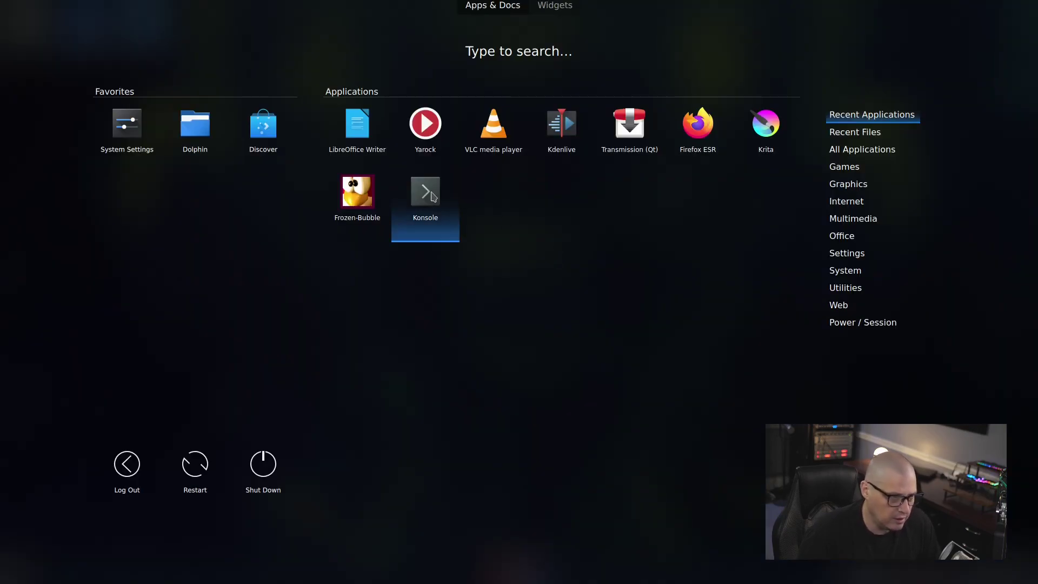
left_click(436, 208)
type("htop")
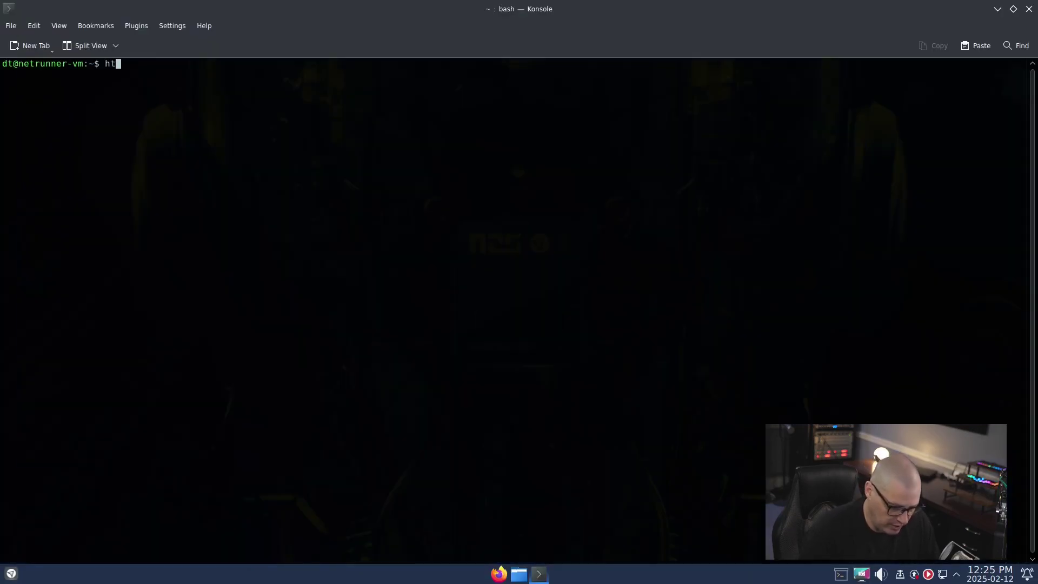
key("Return")
Install htop with 'sudo apt install htop', entering the password, then run htop.
type("s")
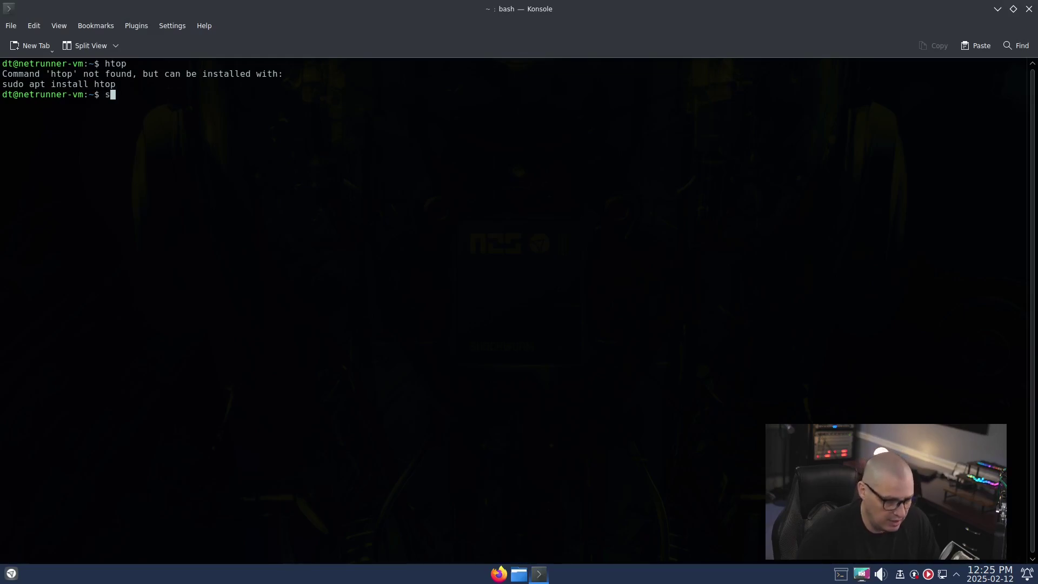
type("udo apt install ")
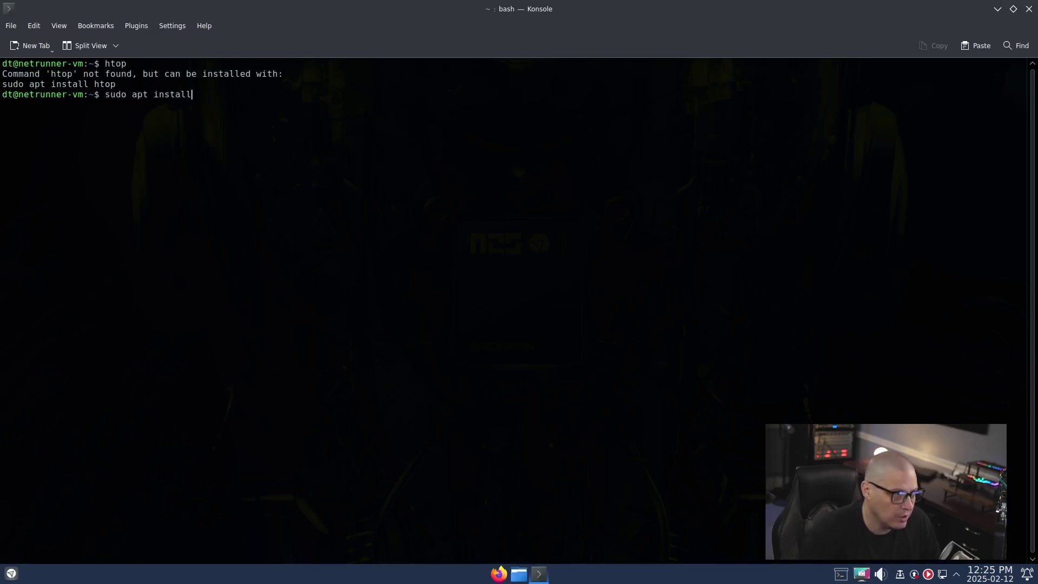
type("htop")
key("Return")
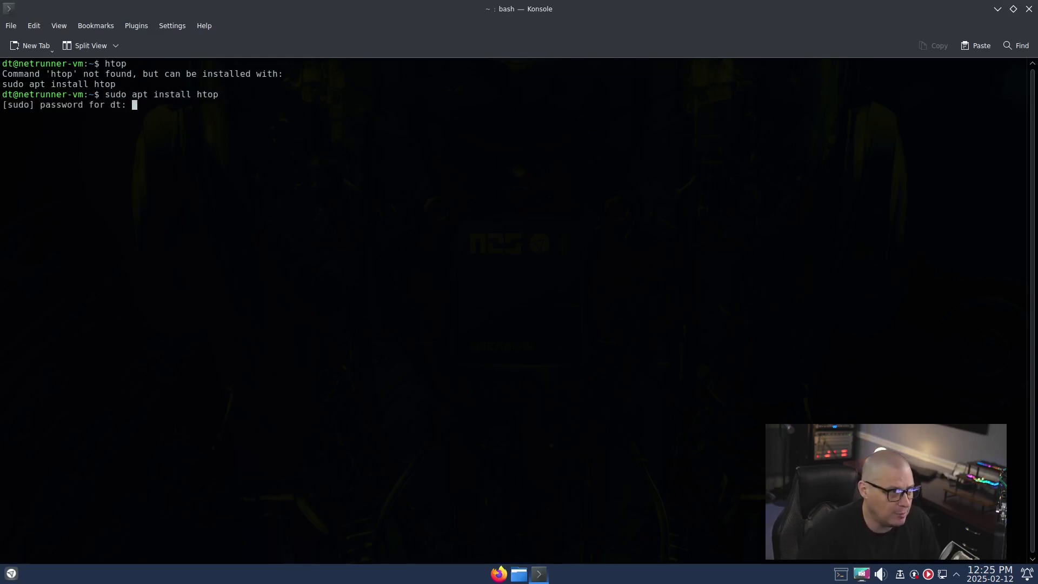
key("Return")
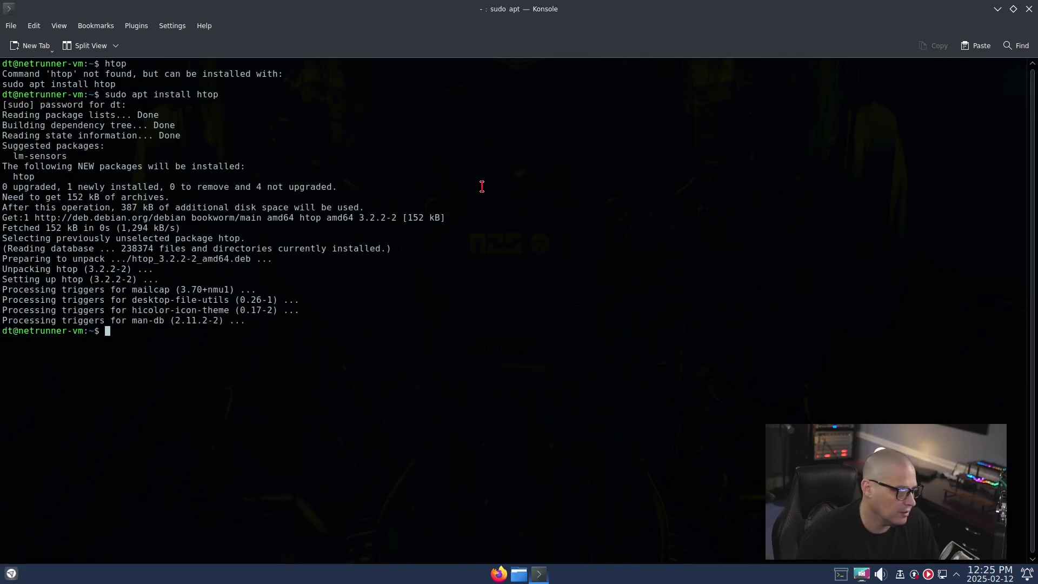
type("htop")
key("Return")
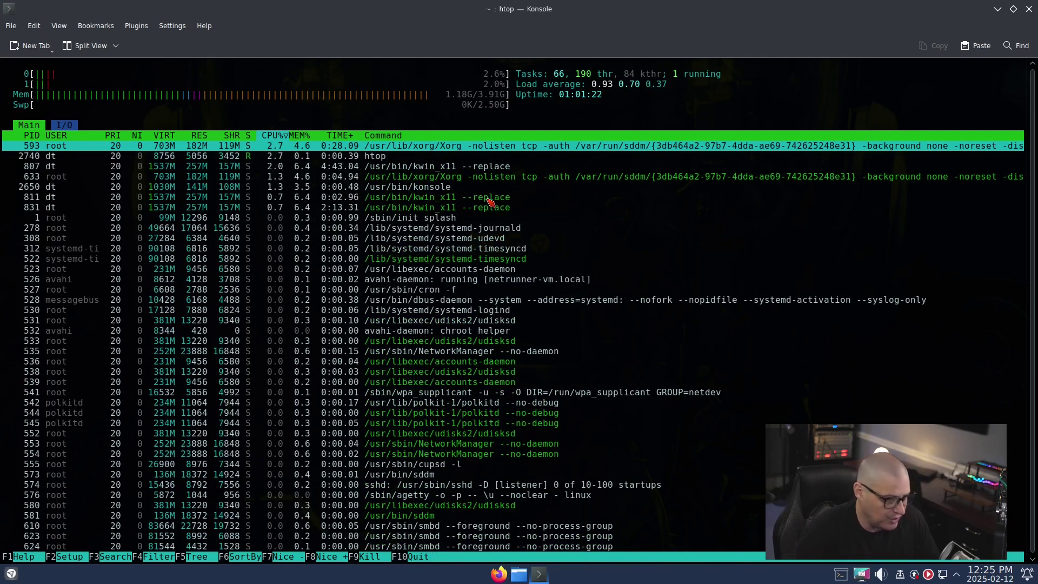
Quit htop, close the Konsole window, and quit the Discover update notifier.
key("q")
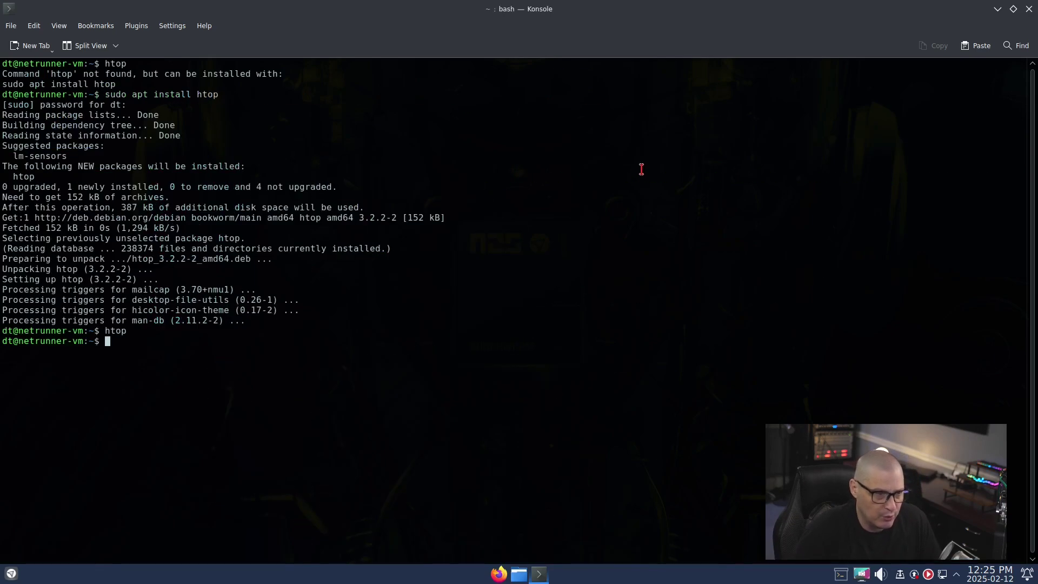
left_click(1029, 9)
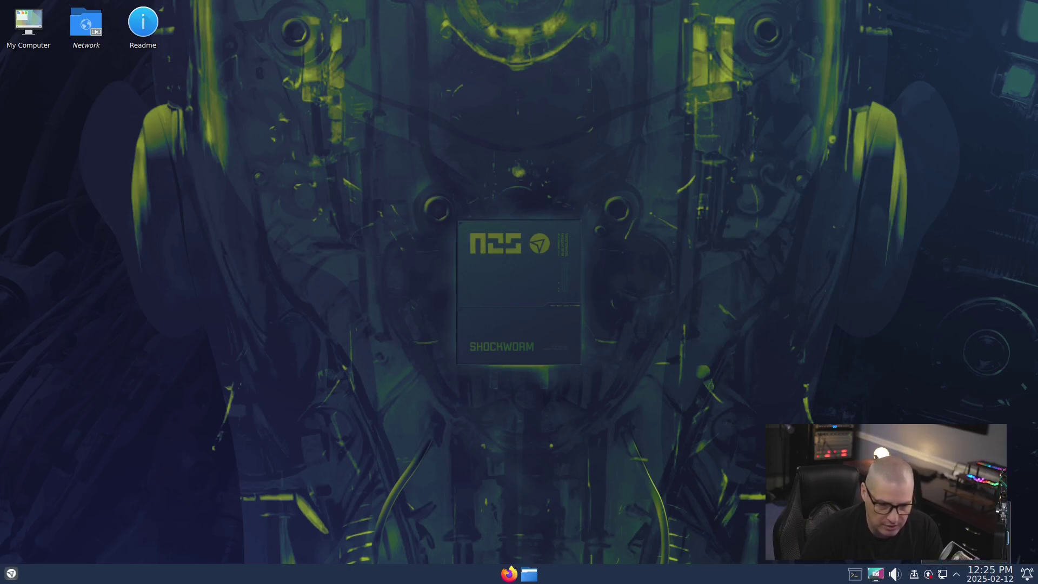
left_click(946, 560)
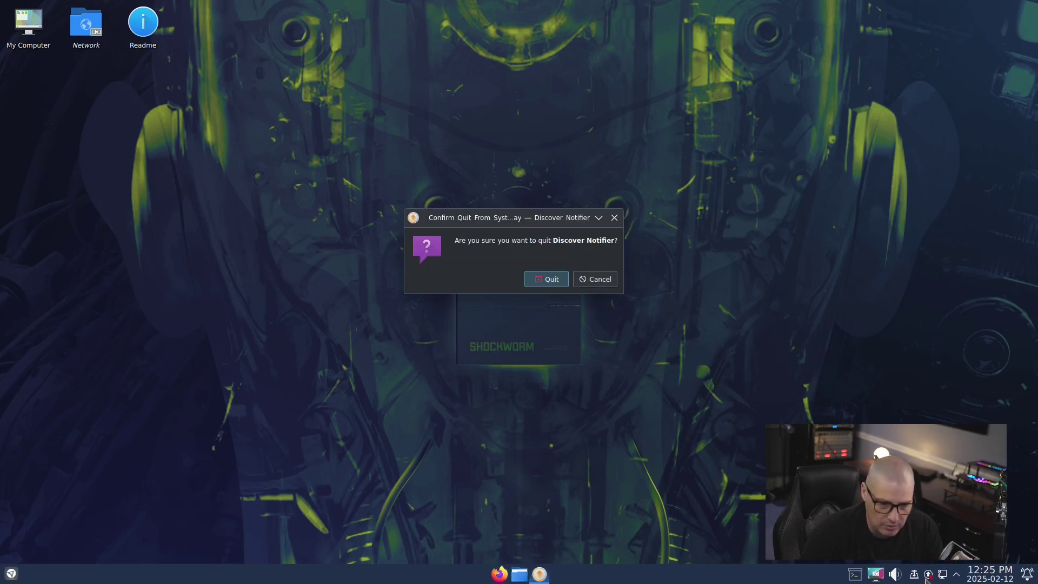
left_click(547, 279)
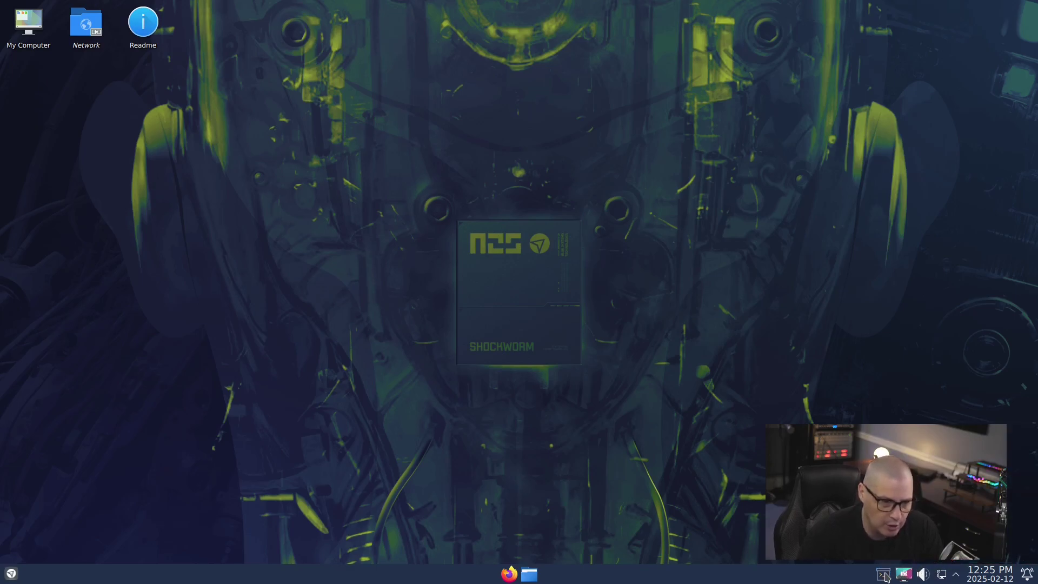
Drop down the Yakuake terminal from the tray and tuck it away again, twice.
left_click(885, 575)
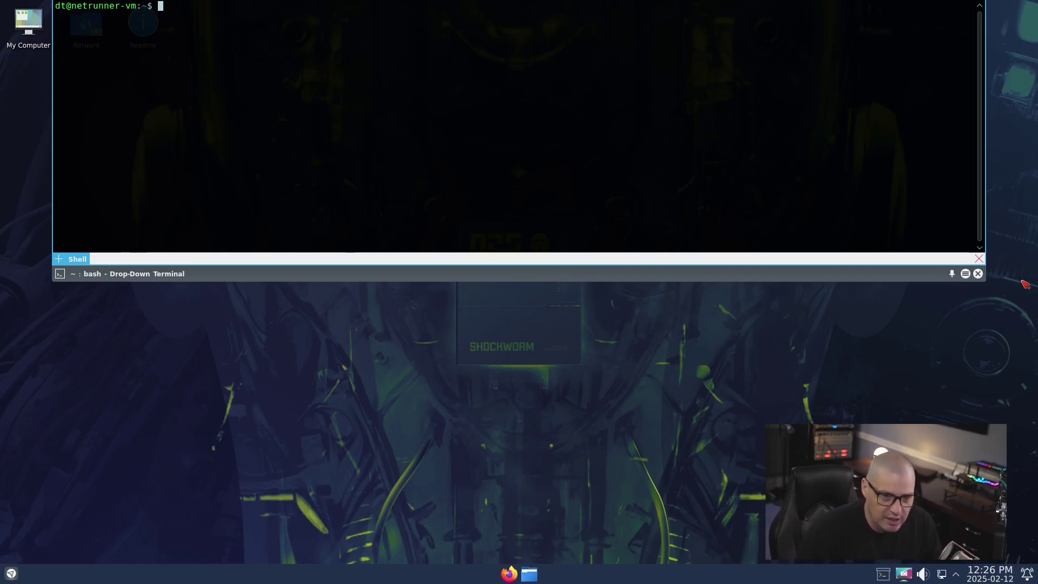
left_click(978, 274)
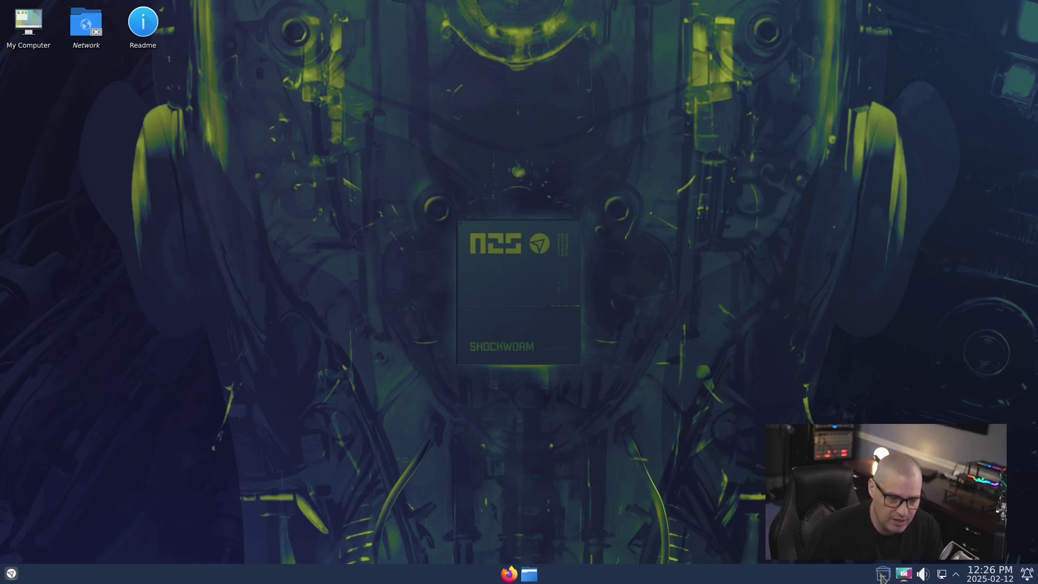
left_click(882, 577)
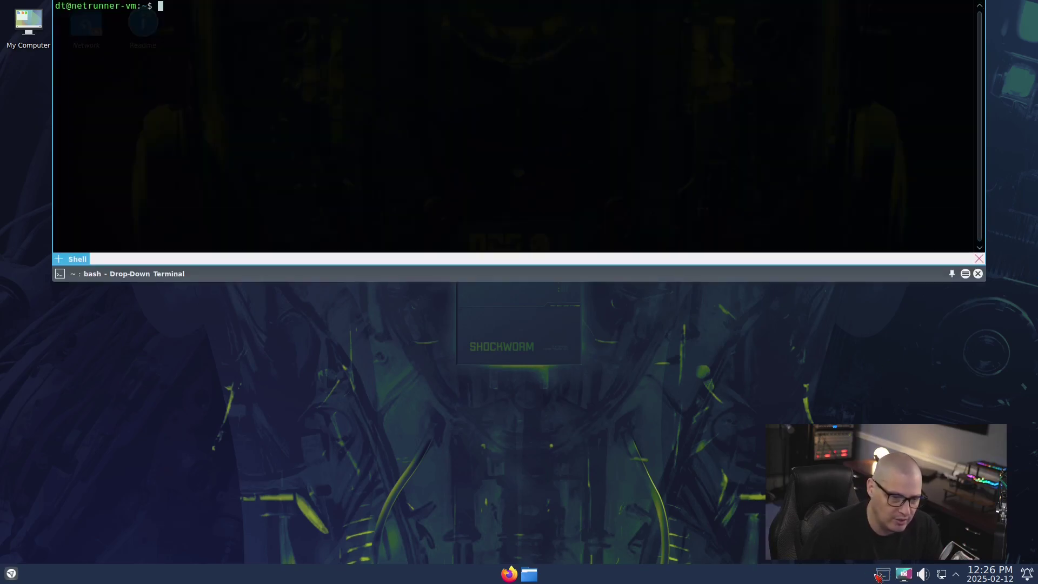
left_click(979, 274)
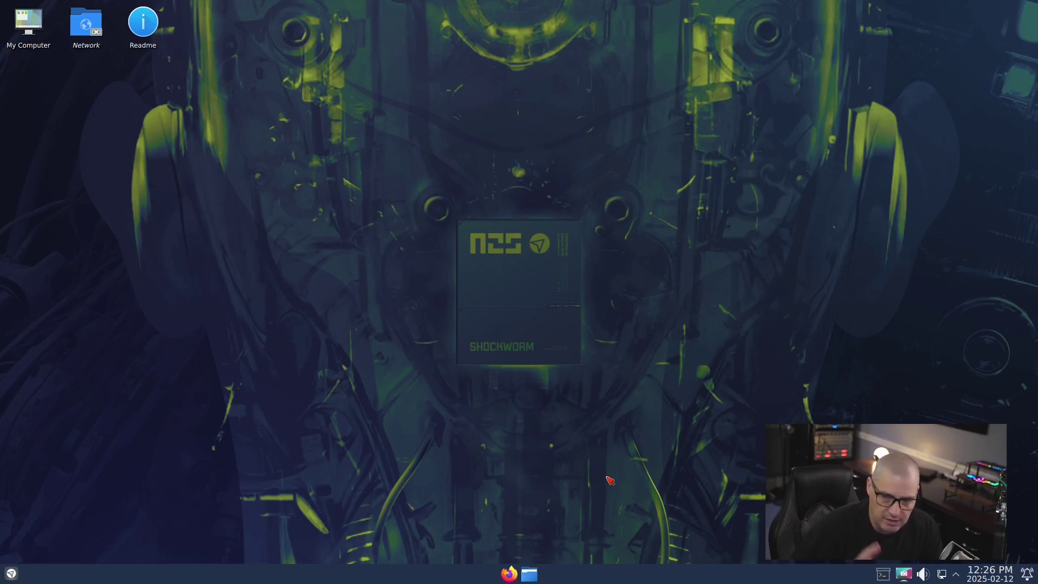
Launch Synaptic via a 'synap' launcher search, authenticate as administrator, and maximize its window.
left_click(11, 574)
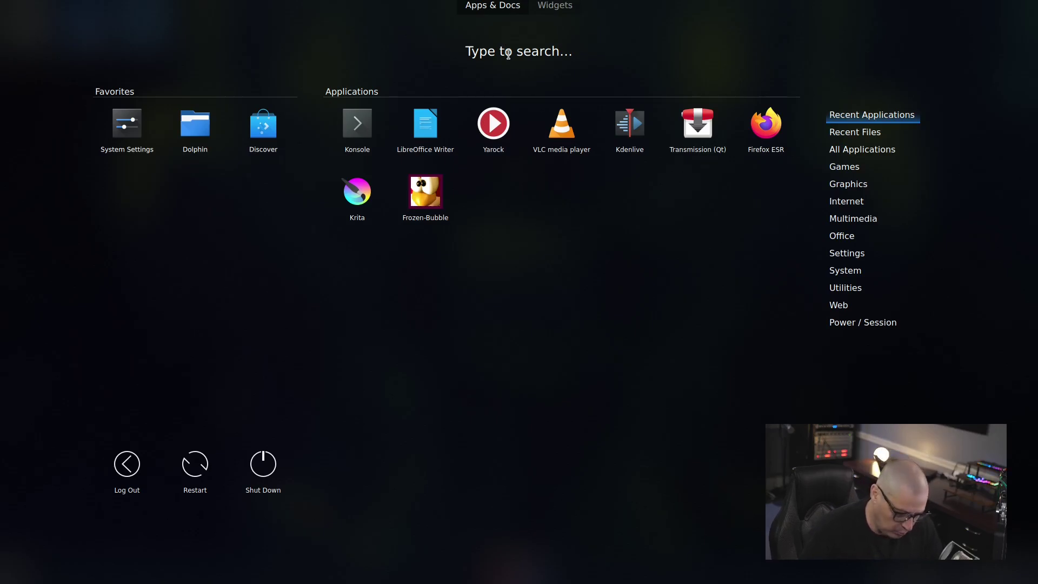
type("synap")
key("Return")
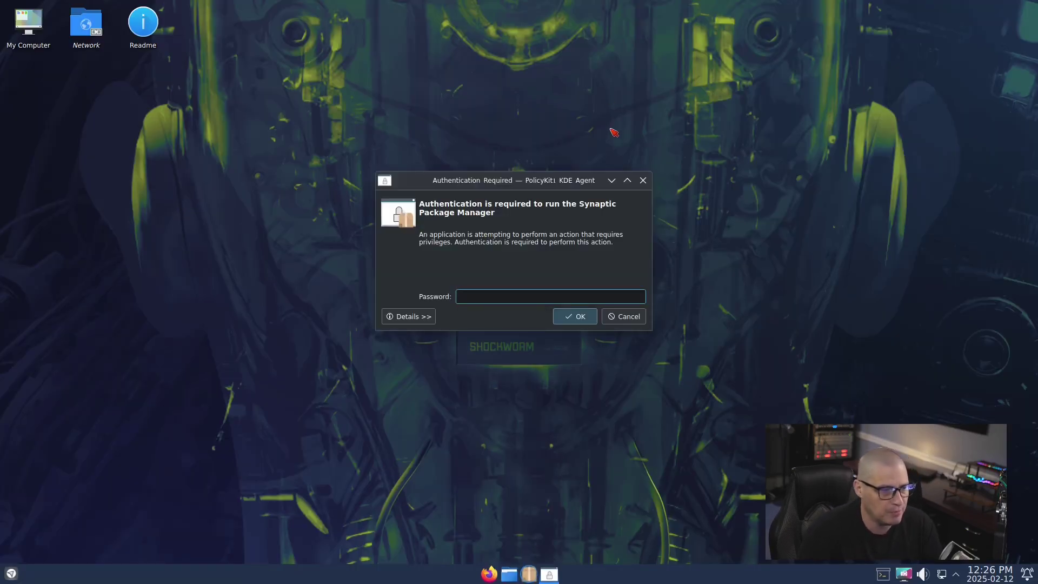
key("Return")
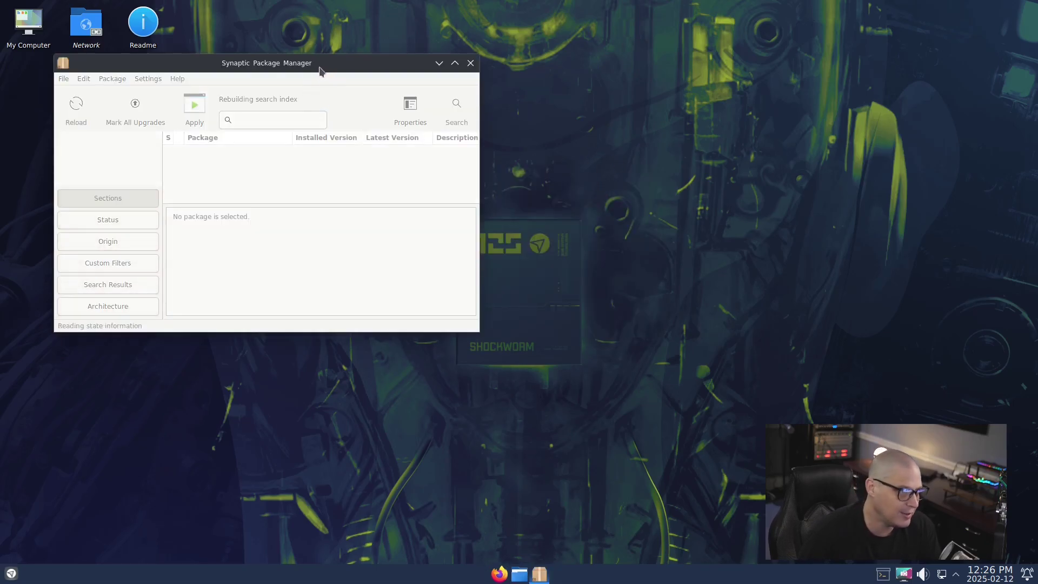
left_click_drag(319, 71, 541, 87)
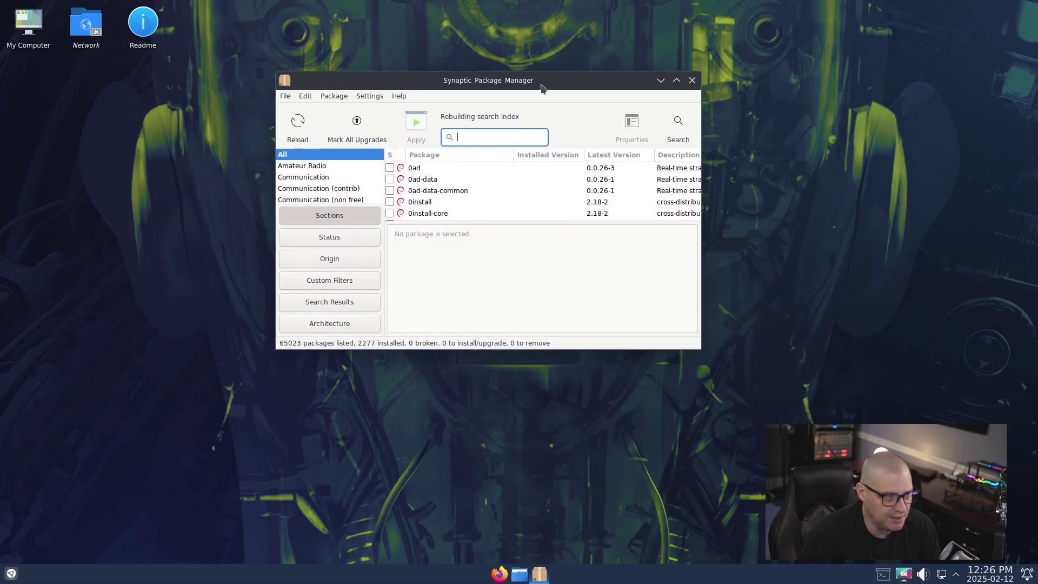
double_click(543, 86)
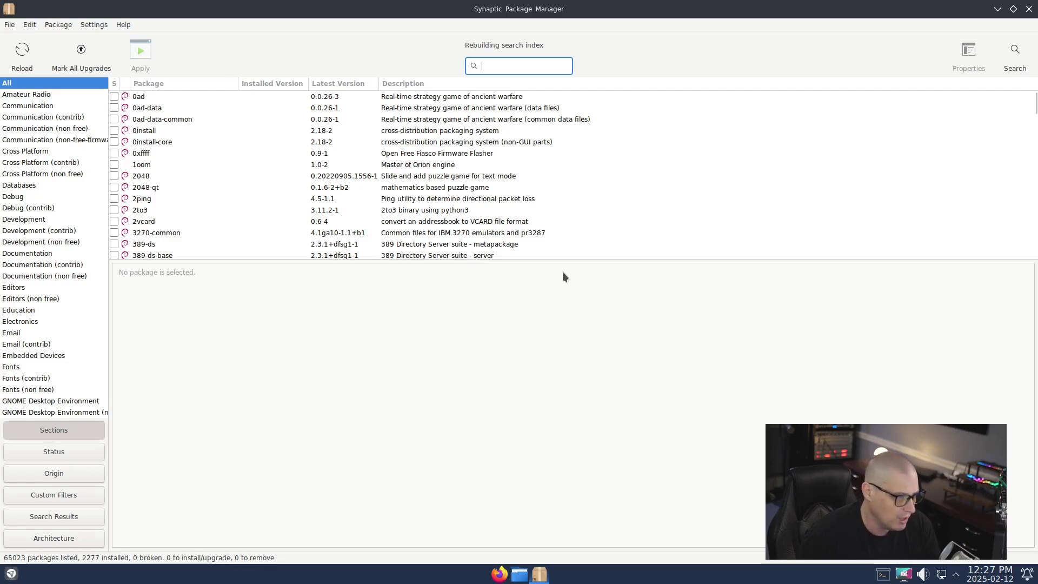
Filter packages for vim and mark vim, with its required vim-runtime, for installation.
type("ht")
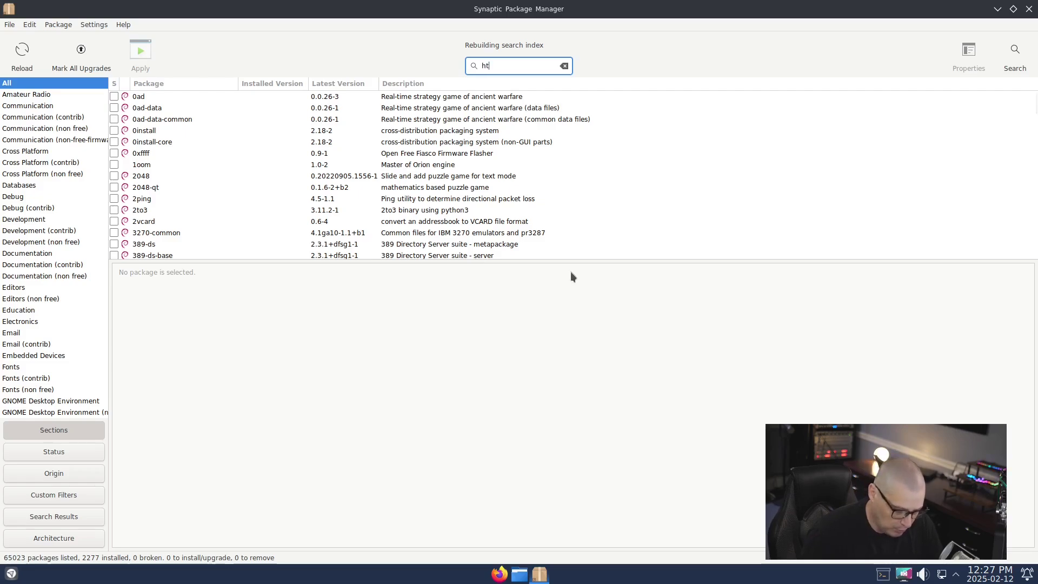
type("op")
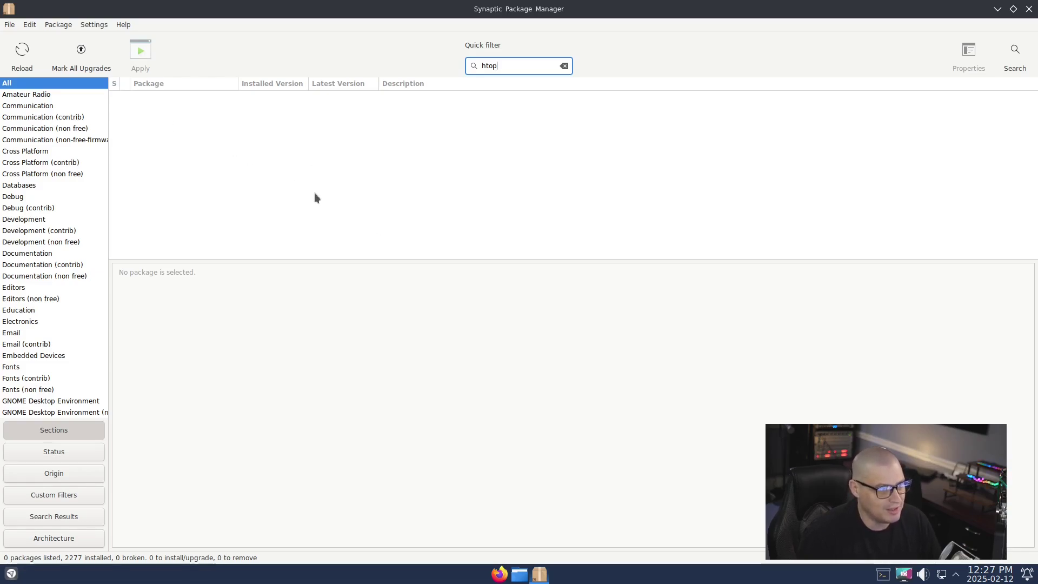
key("BackSpace")
type("vim")
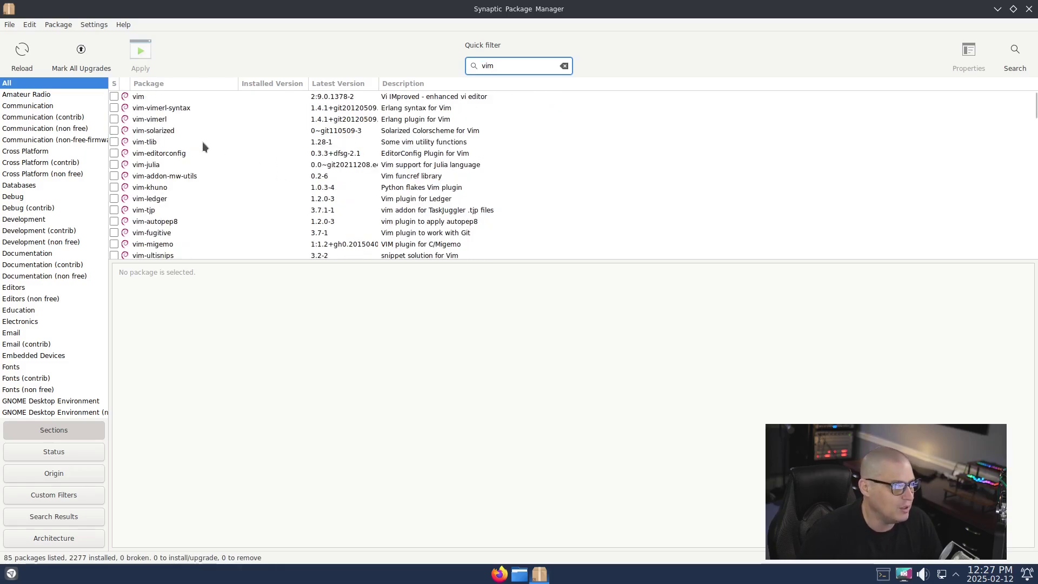
left_click(119, 97)
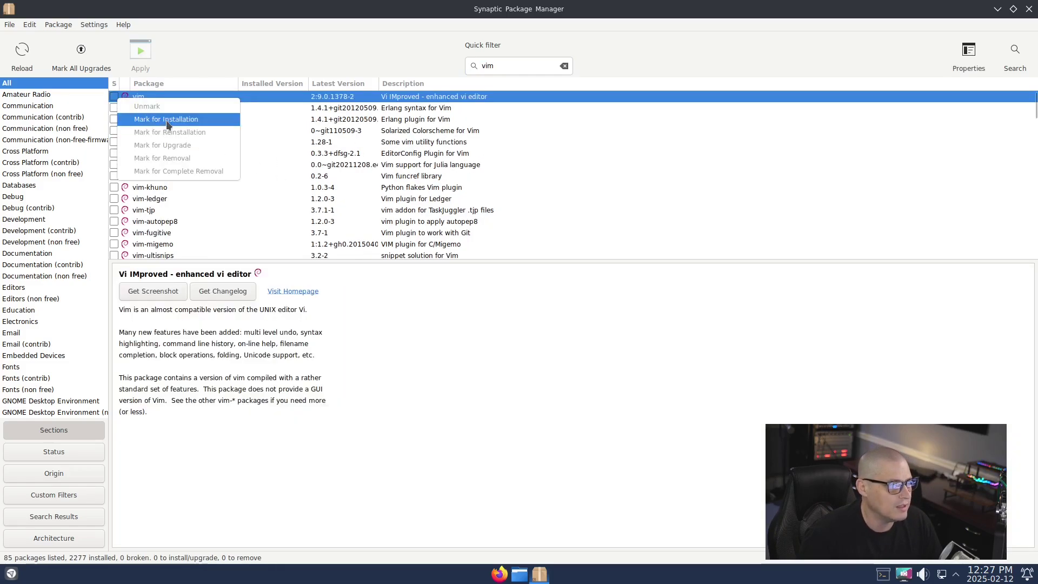
left_click(169, 119)
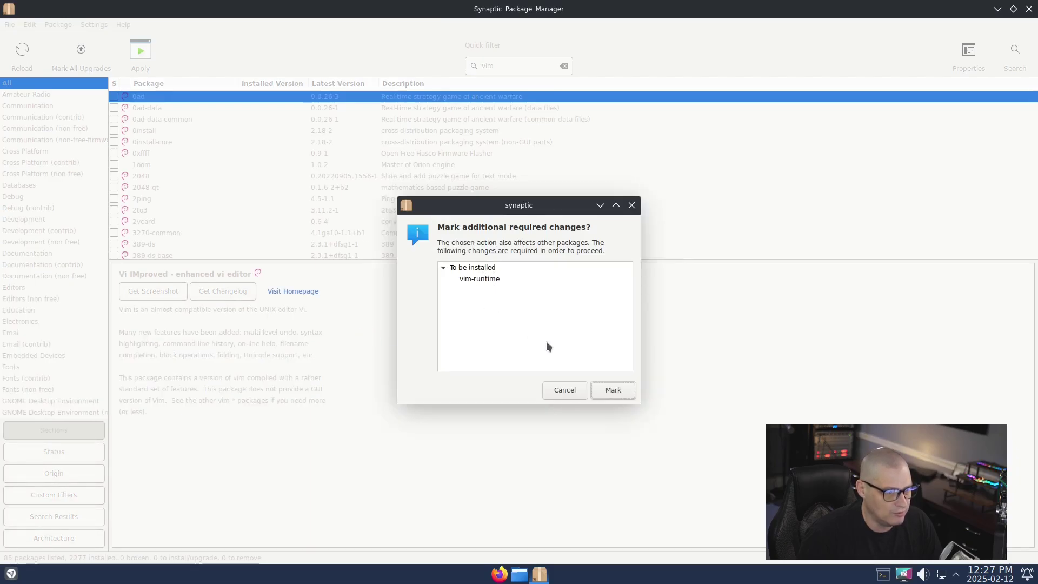
left_click(617, 397)
Apply the pending changes to install vim, then close Synaptic Package Manager.
left_click(142, 52)
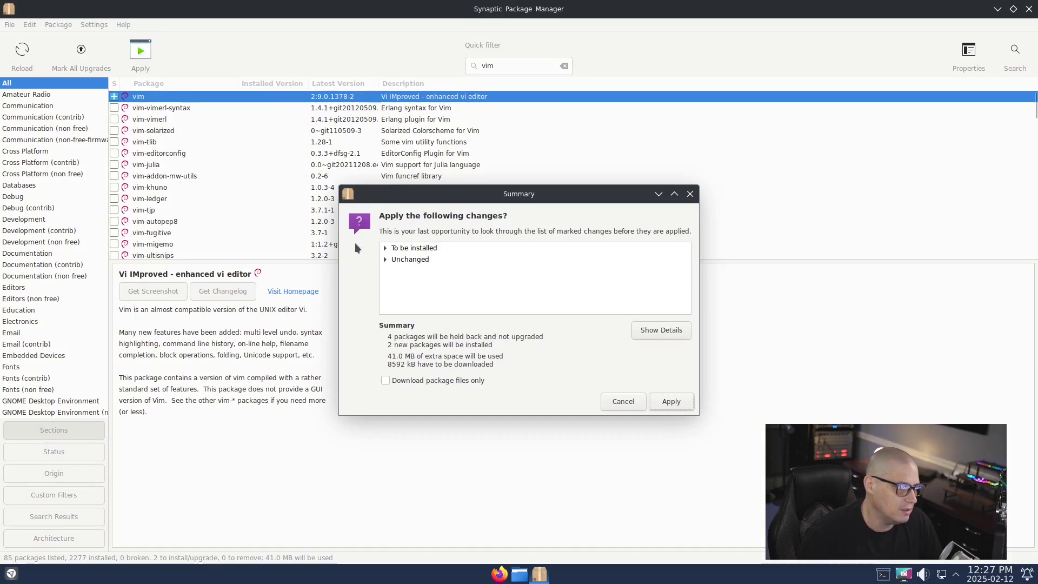
left_click(386, 259)
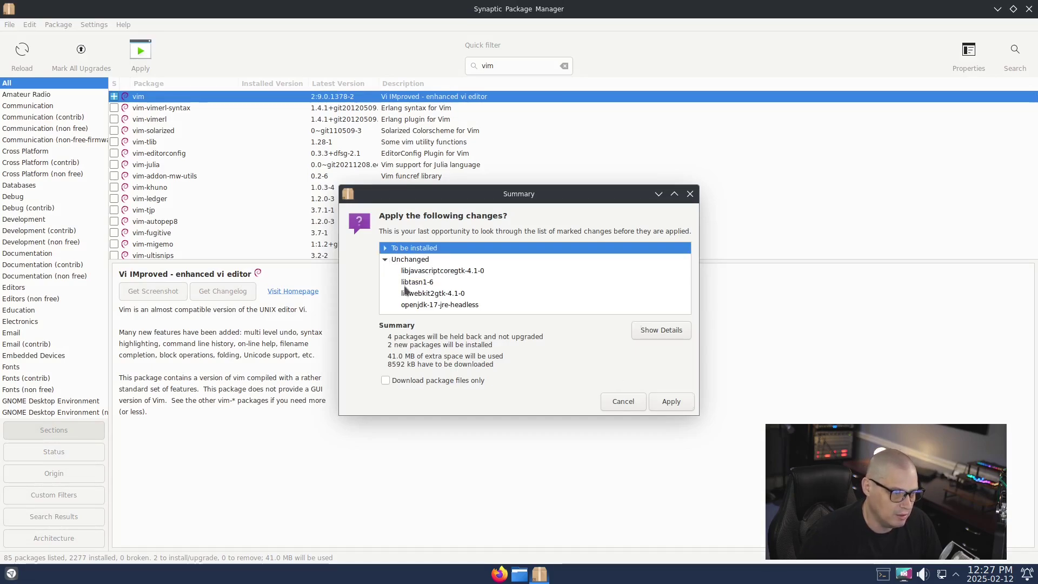
left_click(673, 404)
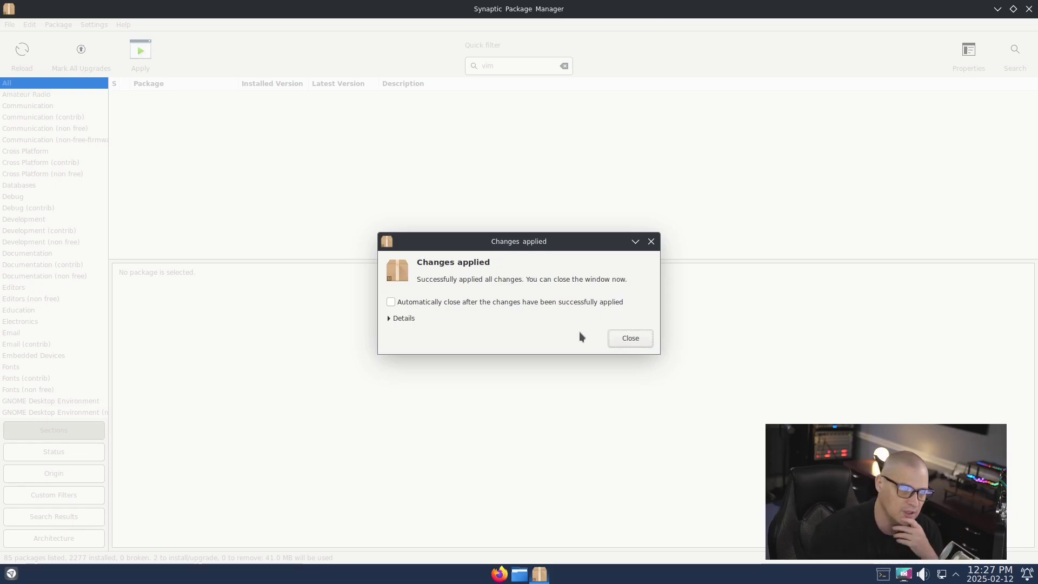
left_click(637, 341)
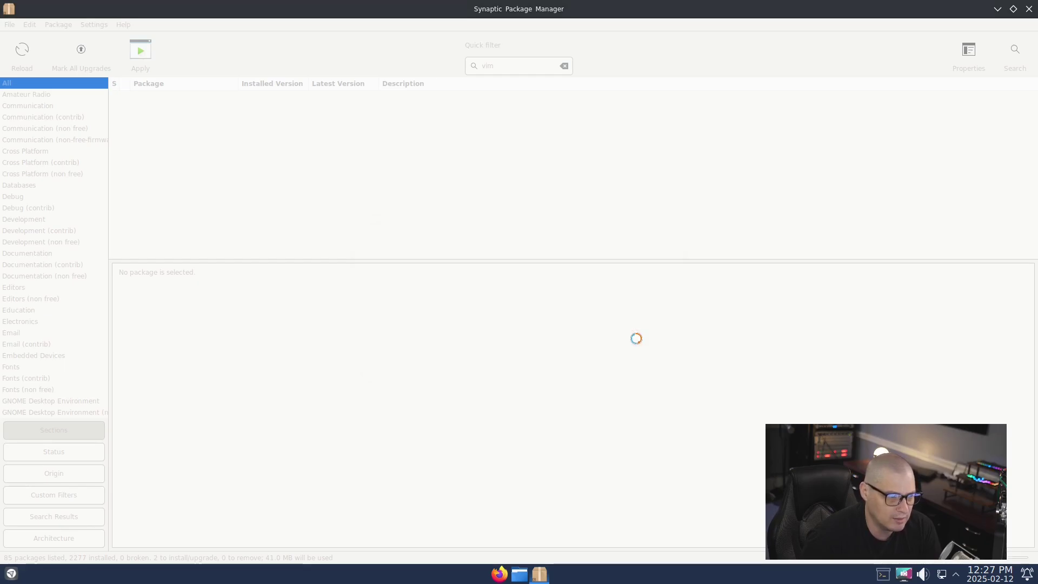
left_click(1029, 8)
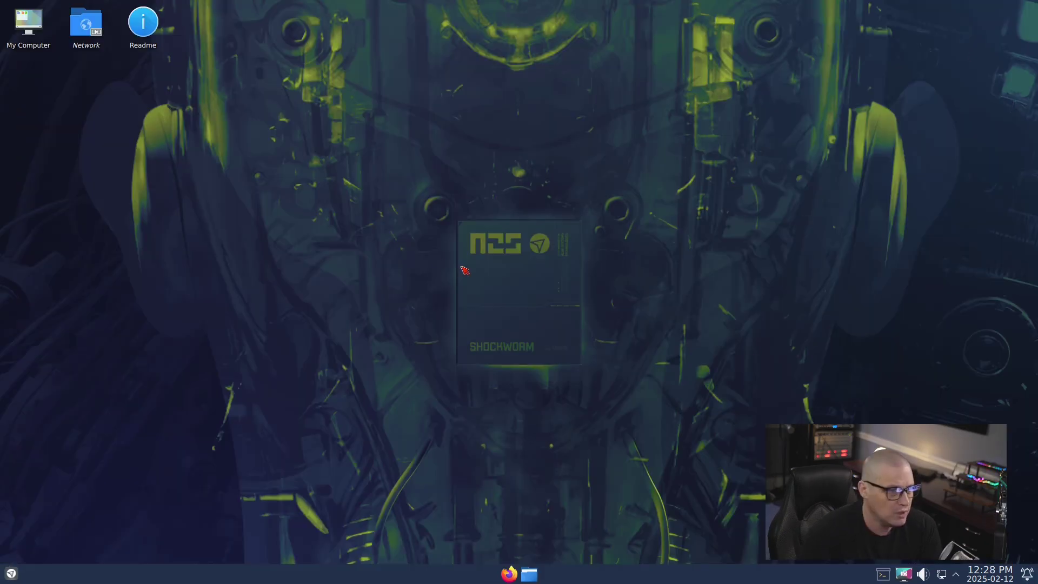
right_click(332, 147)
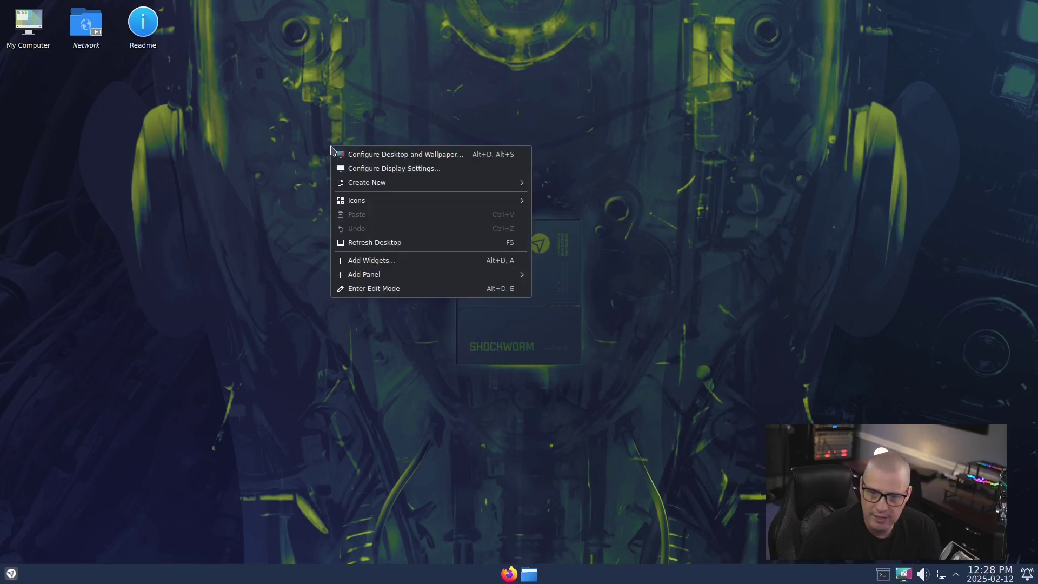
left_click(445, 156)
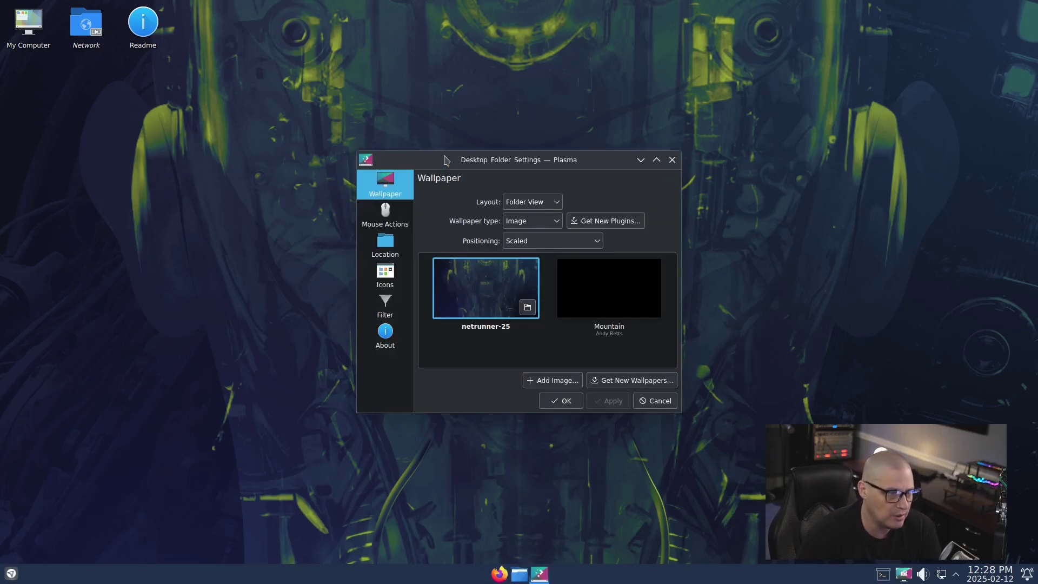
left_click_drag(568, 162, 533, 115)
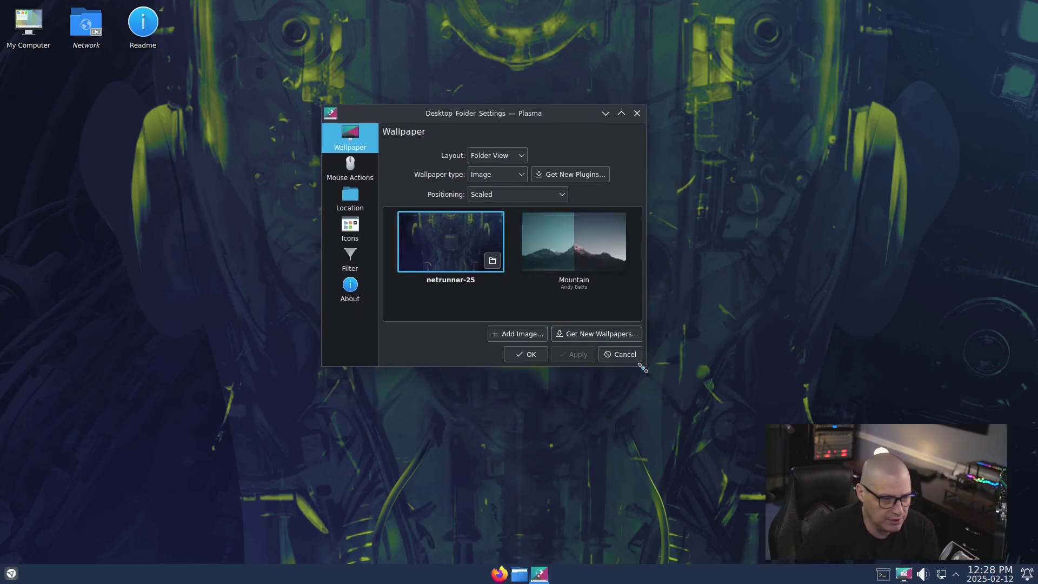
left_click_drag(642, 368, 784, 431)
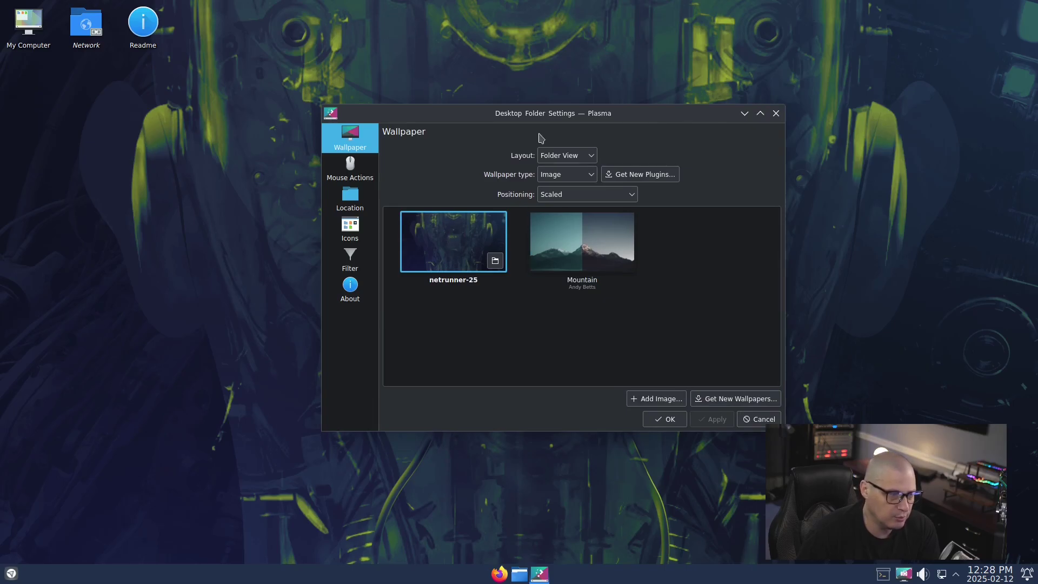
left_click_drag(512, 116, 801, 125)
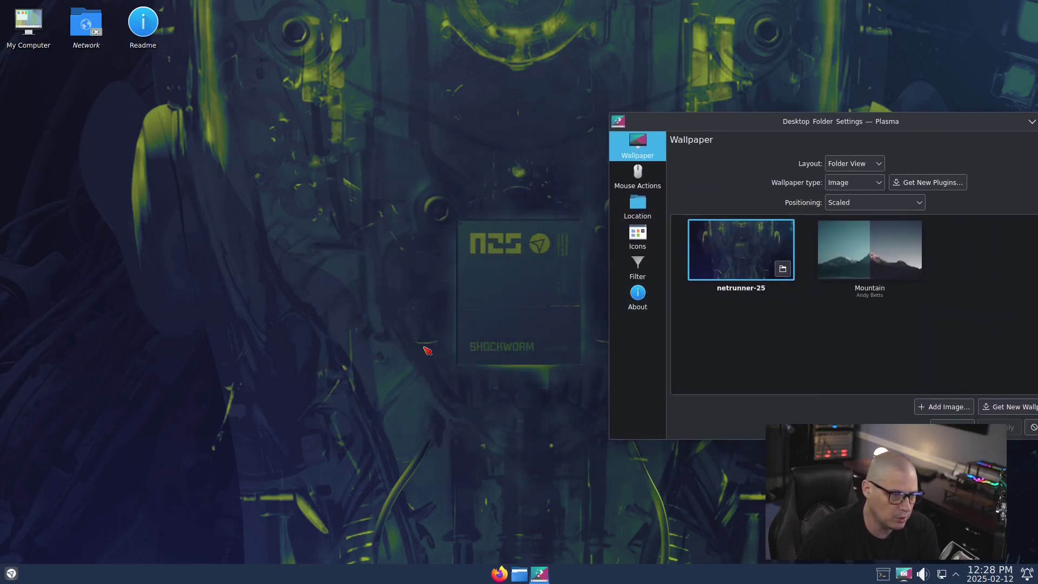
left_click_drag(728, 121, 331, 111)
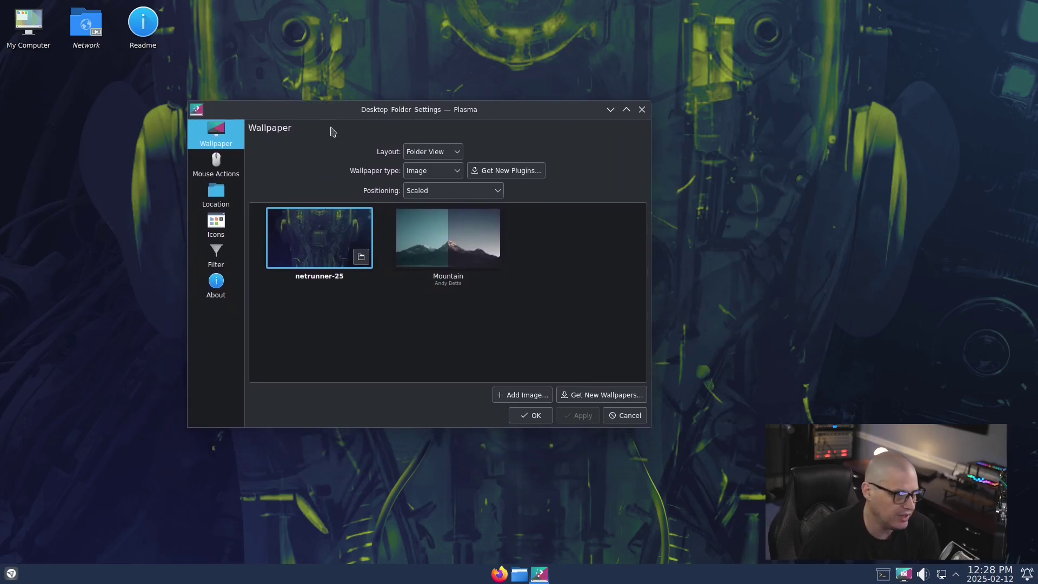
left_click(438, 245)
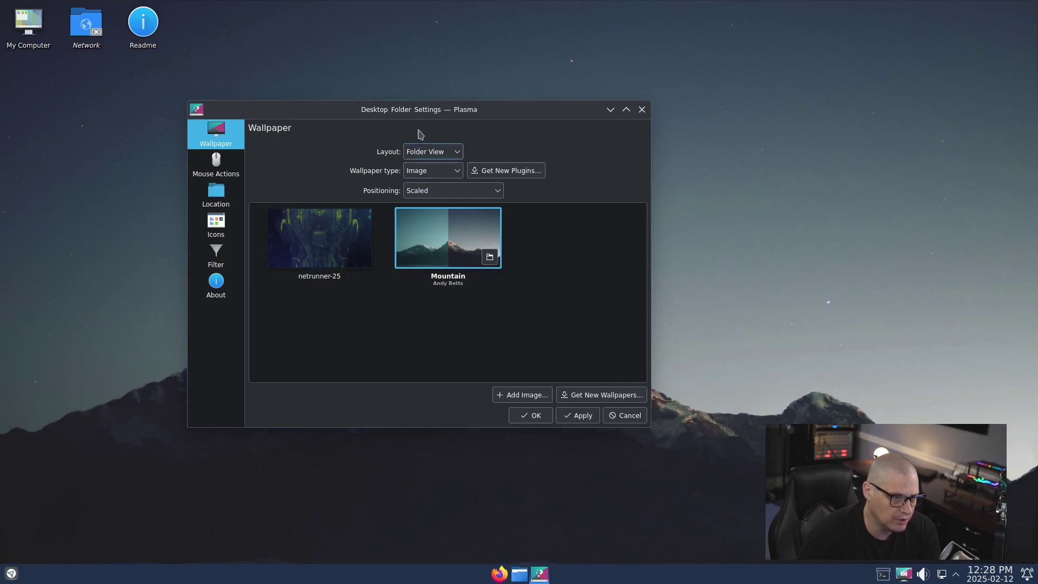
left_click_drag(420, 113, 331, 88)
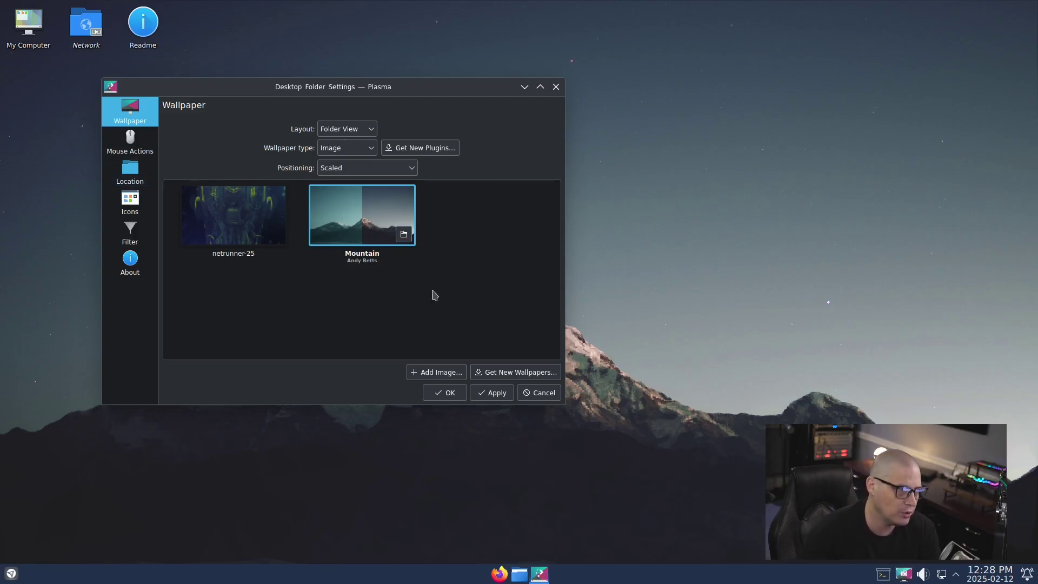
mouse_move(357, 103)
left_mouse_down()
mouse_move(566, 153)
mouse_move(829, 160)
mouse_move(526, 146)
mouse_move(357, 103)
left_mouse_up()
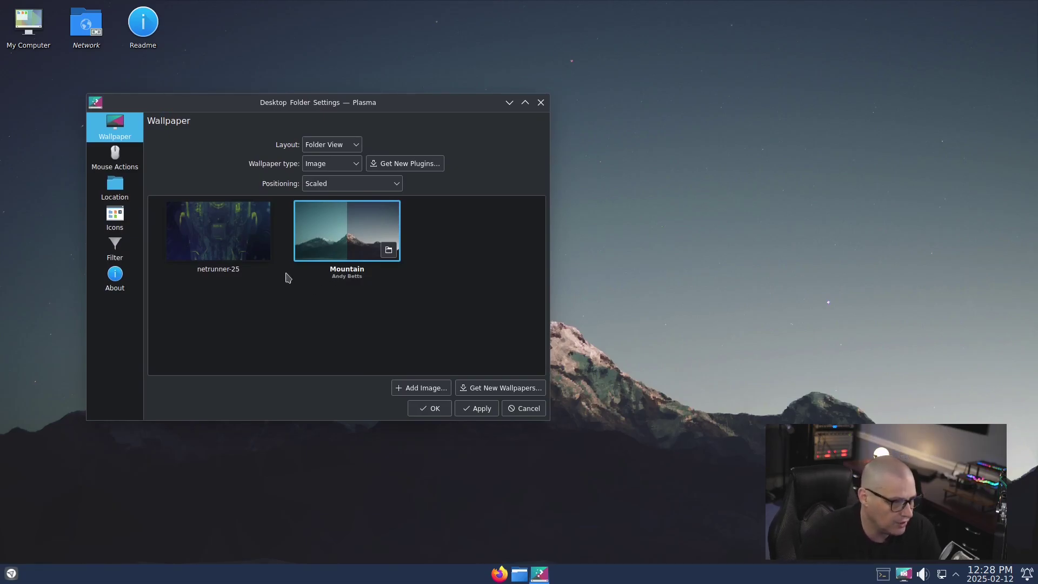
left_click(227, 247)
left_click(541, 103)
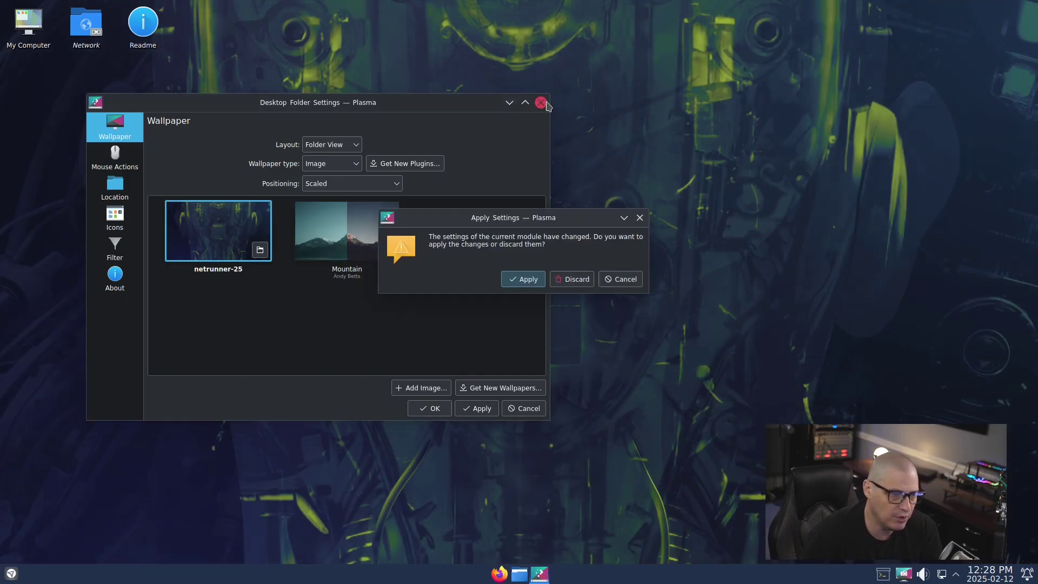
left_click(523, 280)
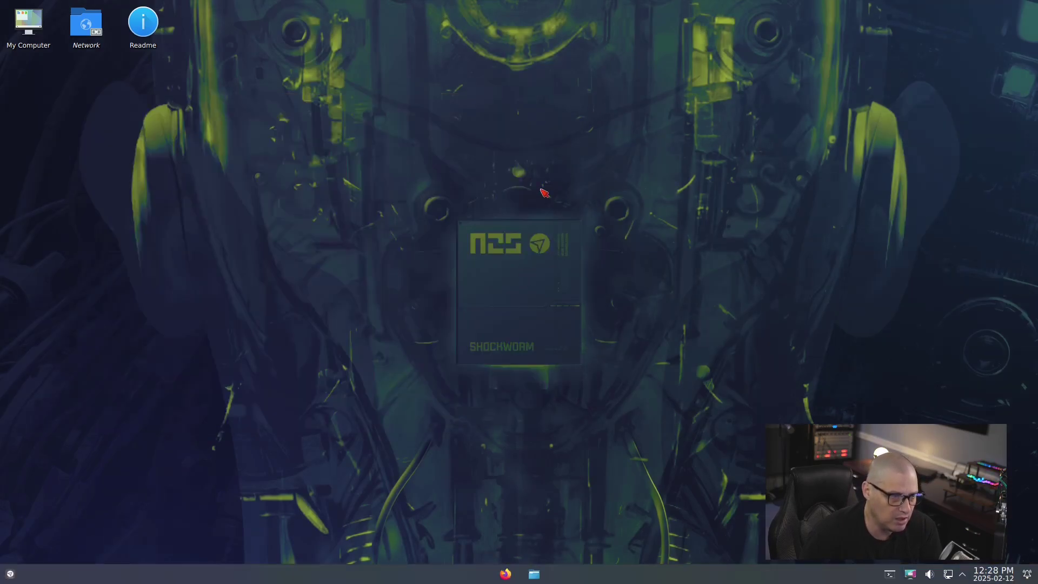